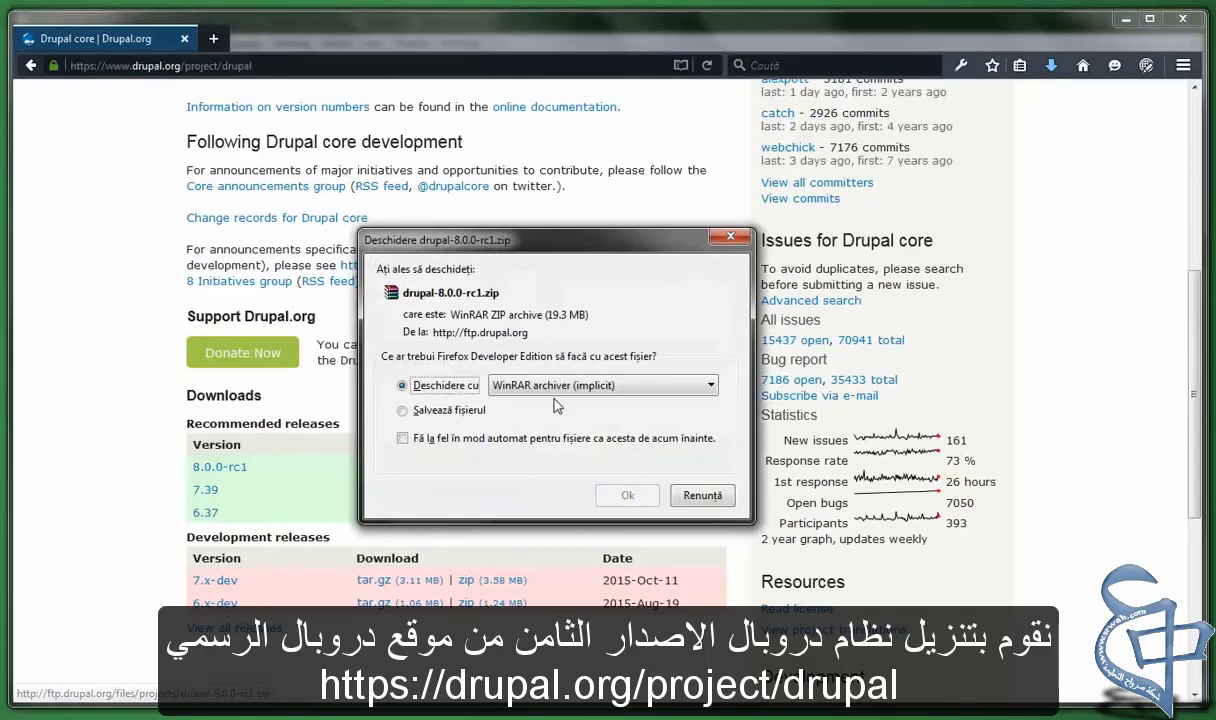
Open drupal-8.0.0-rc1.zip in WinRAR and select its drupal-8.0.0-rc1 folder
key(Return)
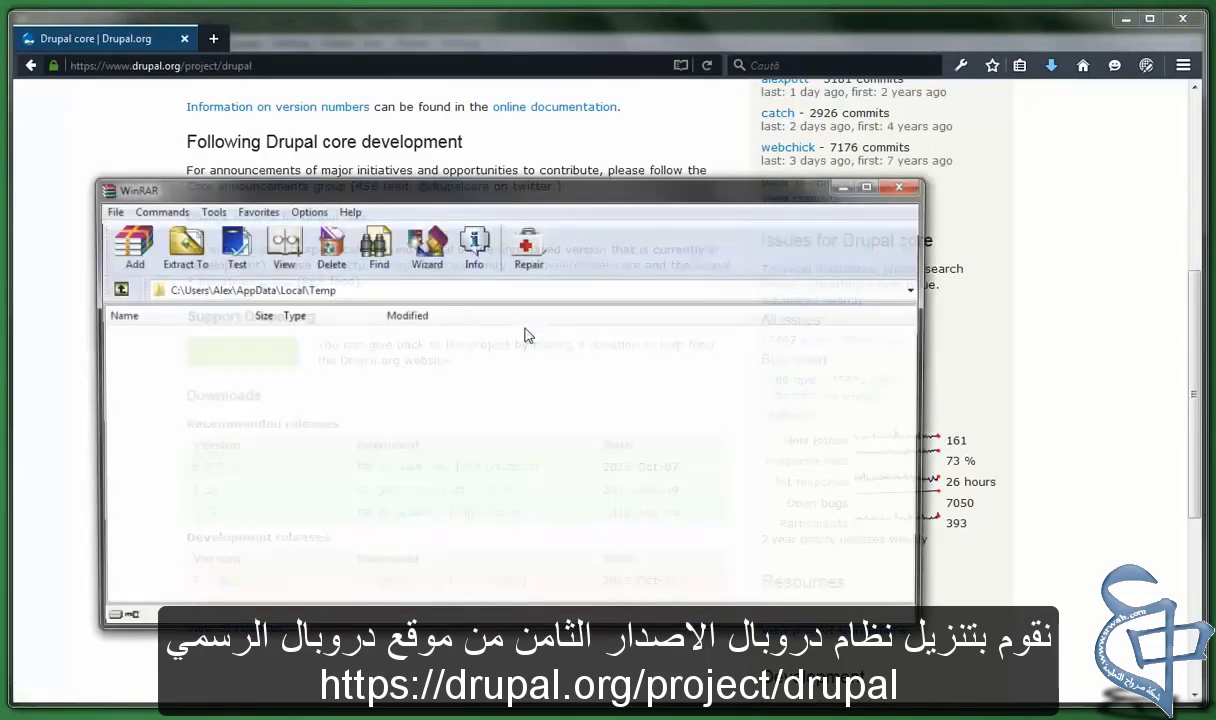
click(344, 352)
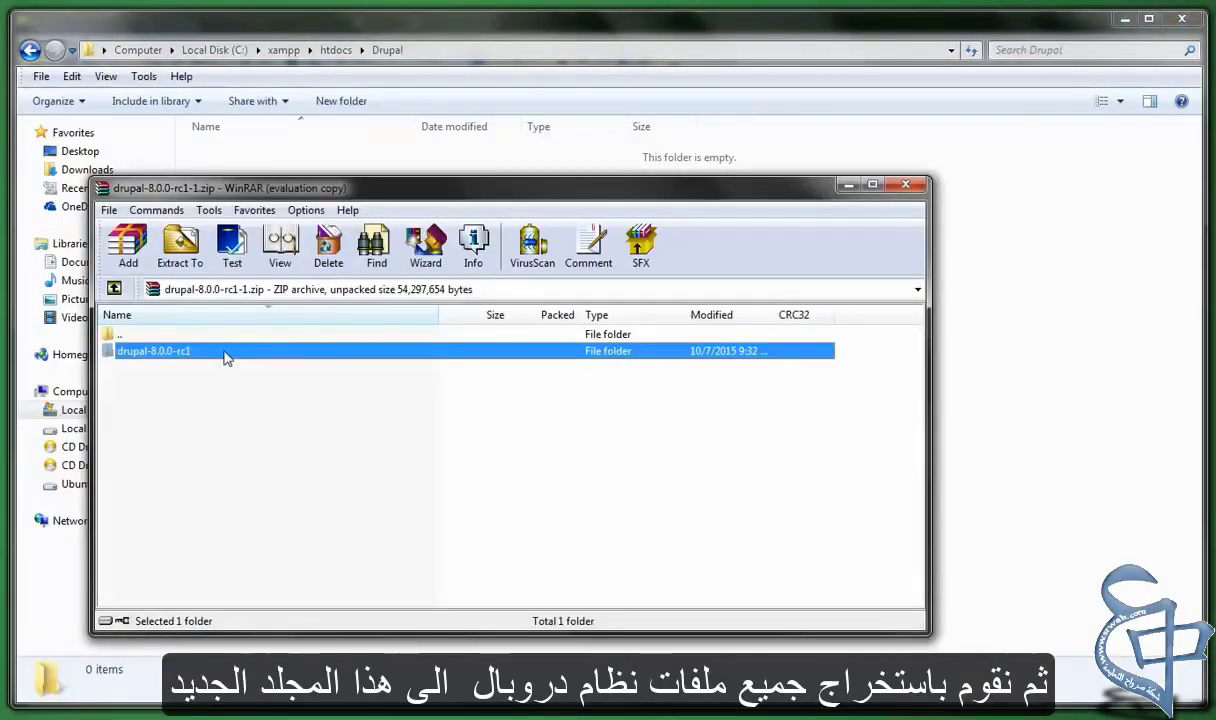
double_click(227, 352)
click(271, 418)
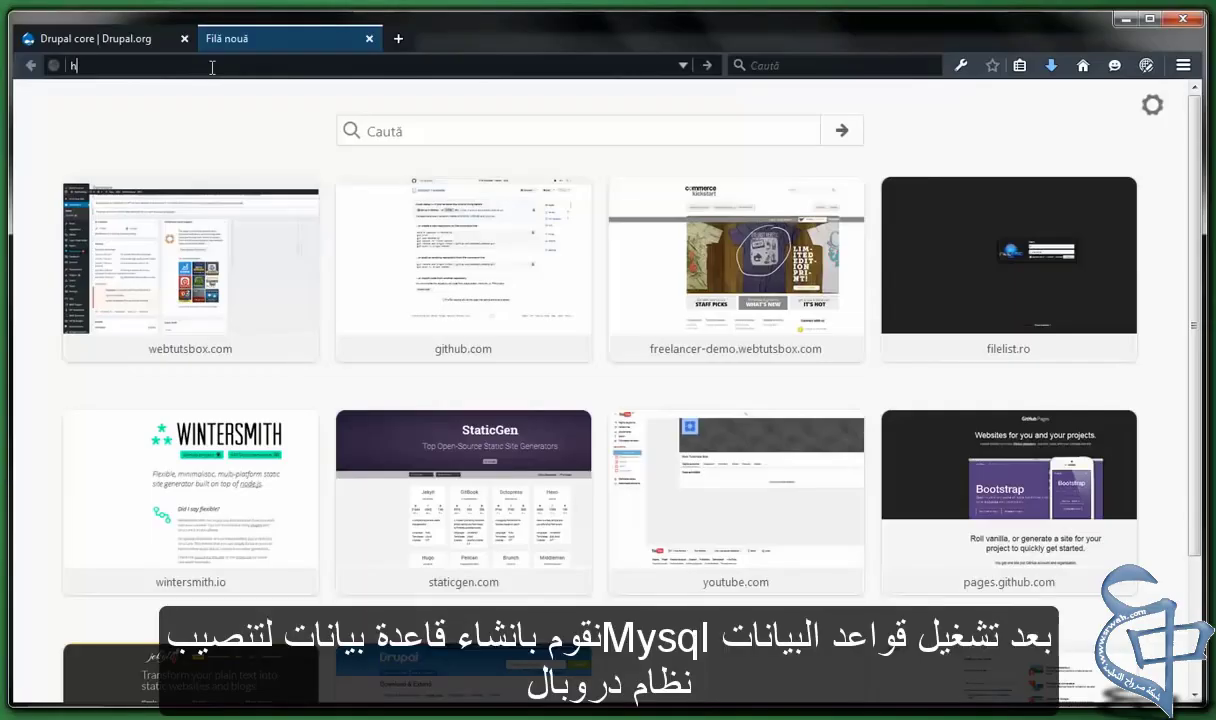
text(http:)
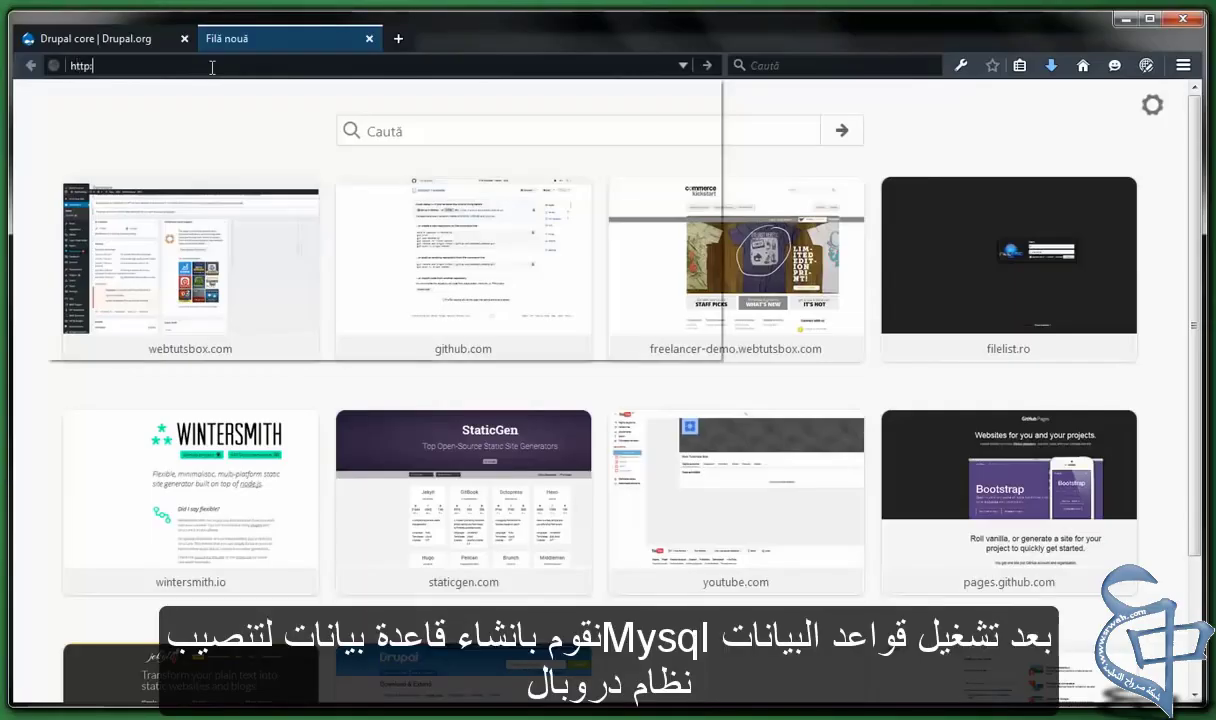
text(//localhost/)
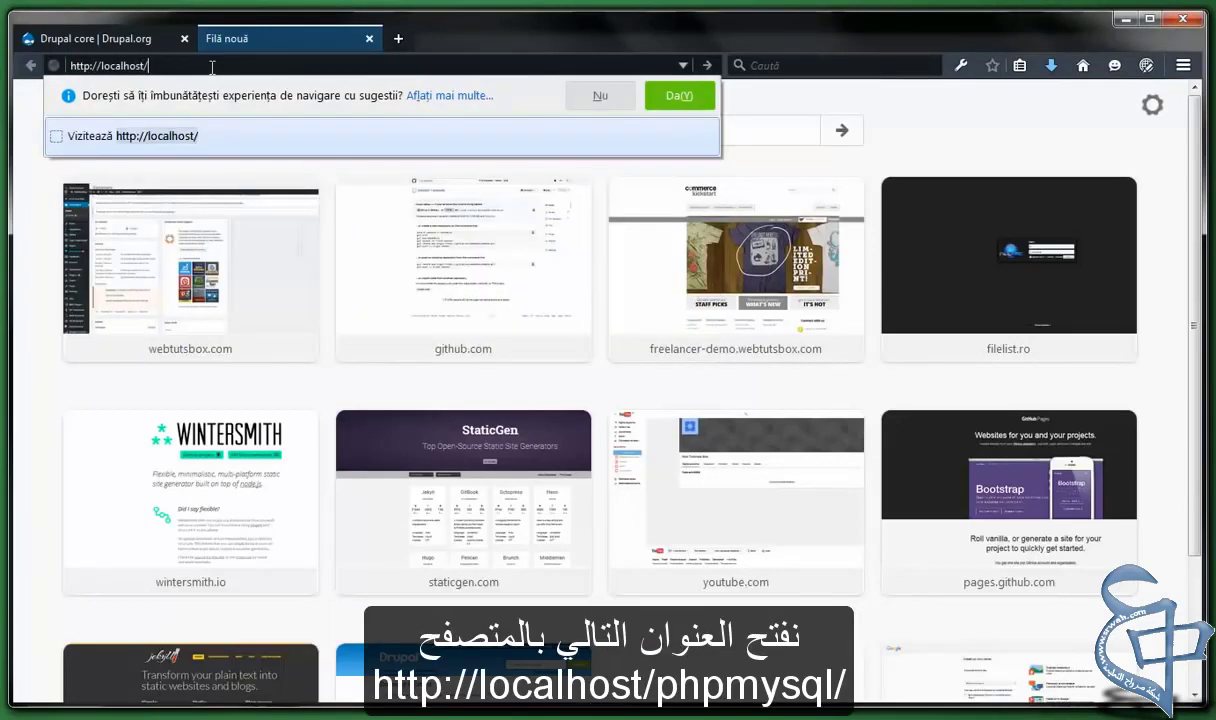
text(phpmyadmin)
key(Return)
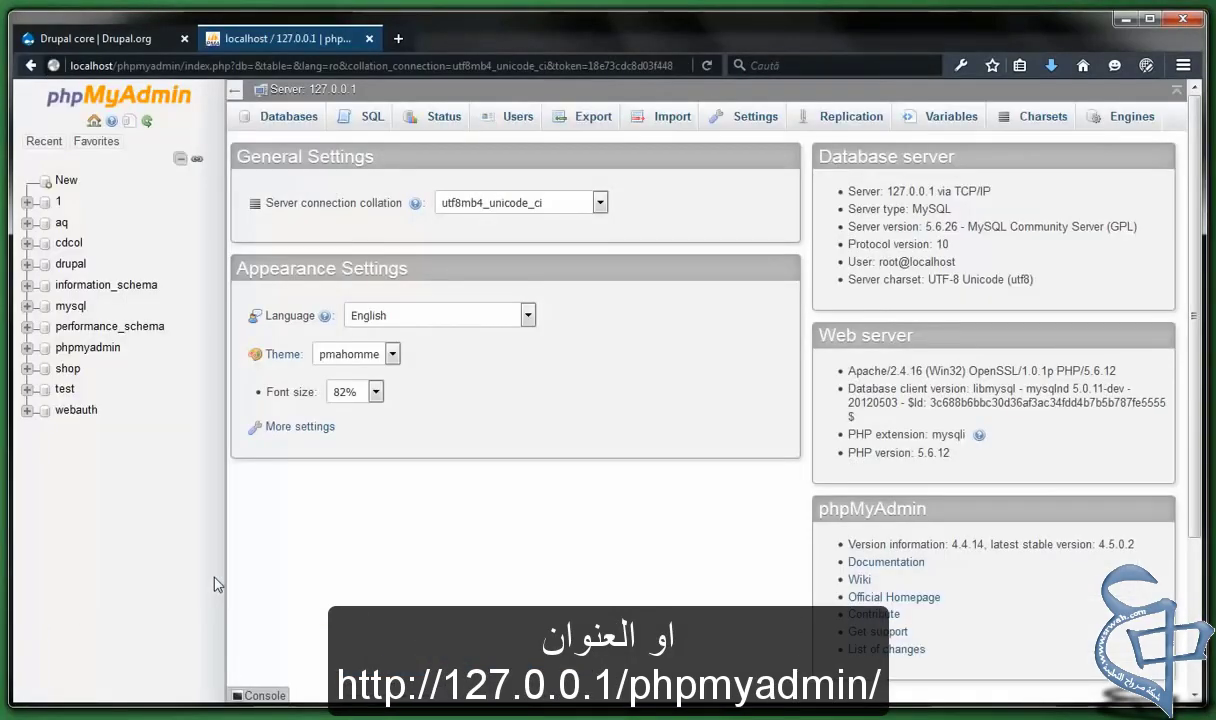
Create a new database named tutorial from phpMyAdmin's Databases list
click(298, 117)
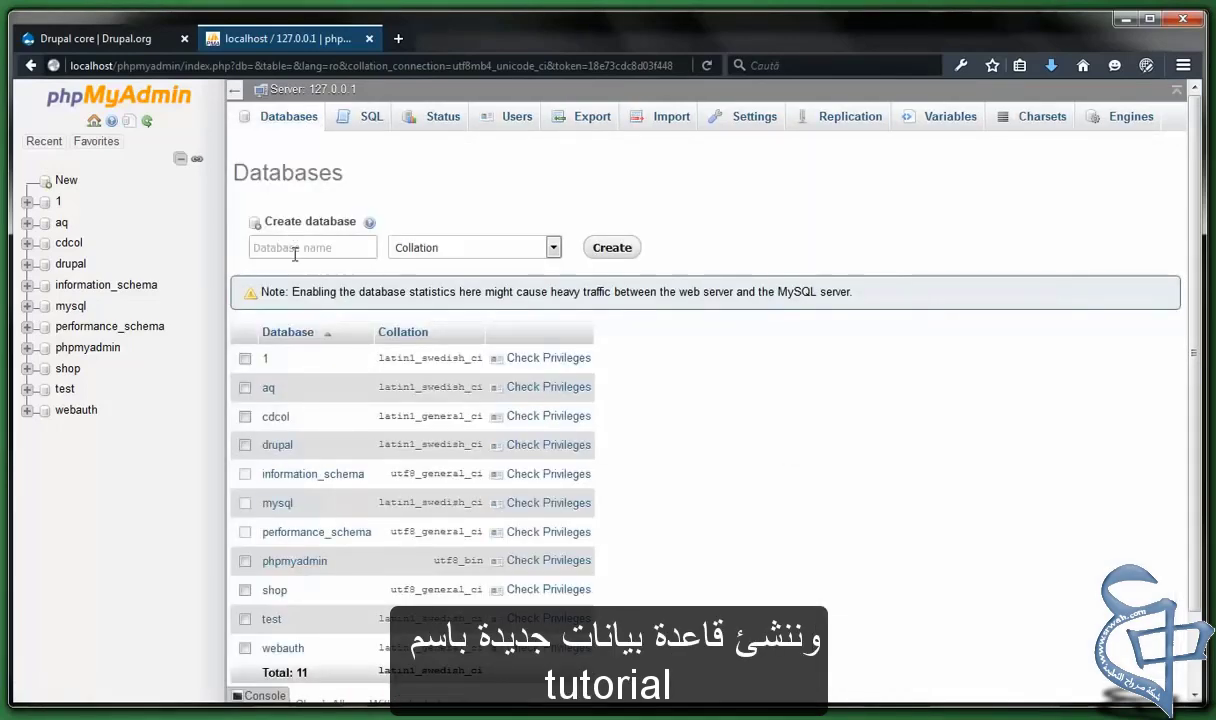
click(297, 250)
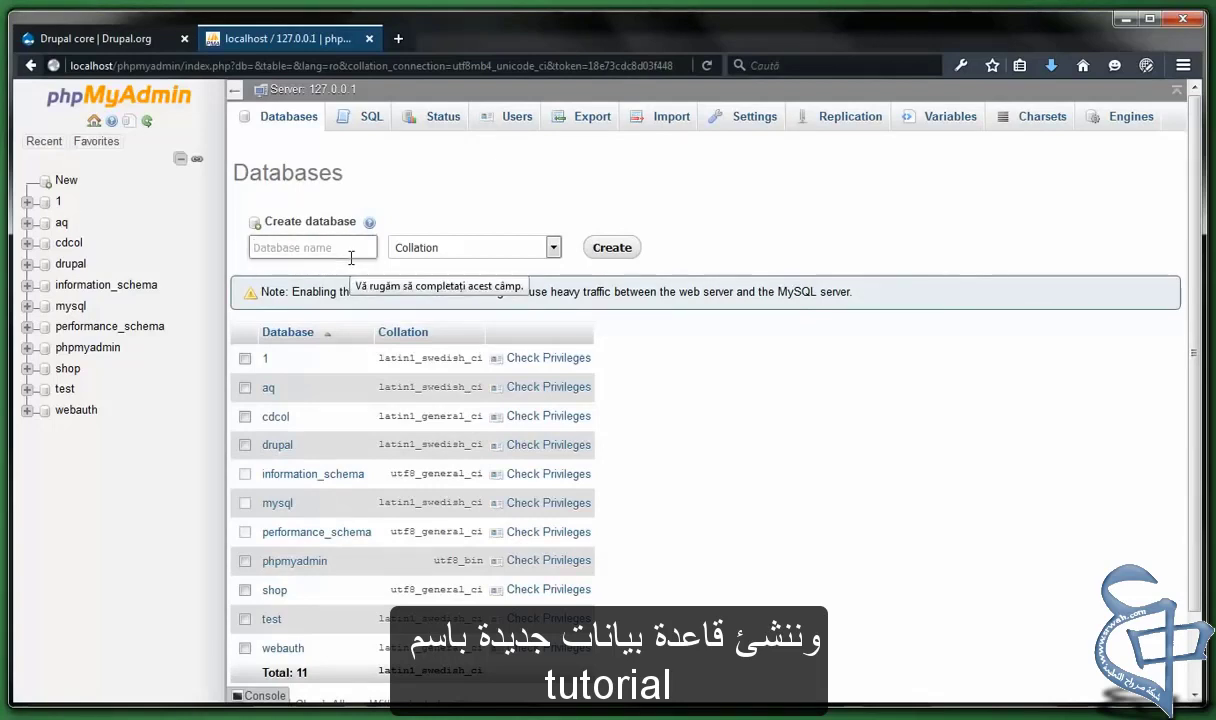
text(tut)
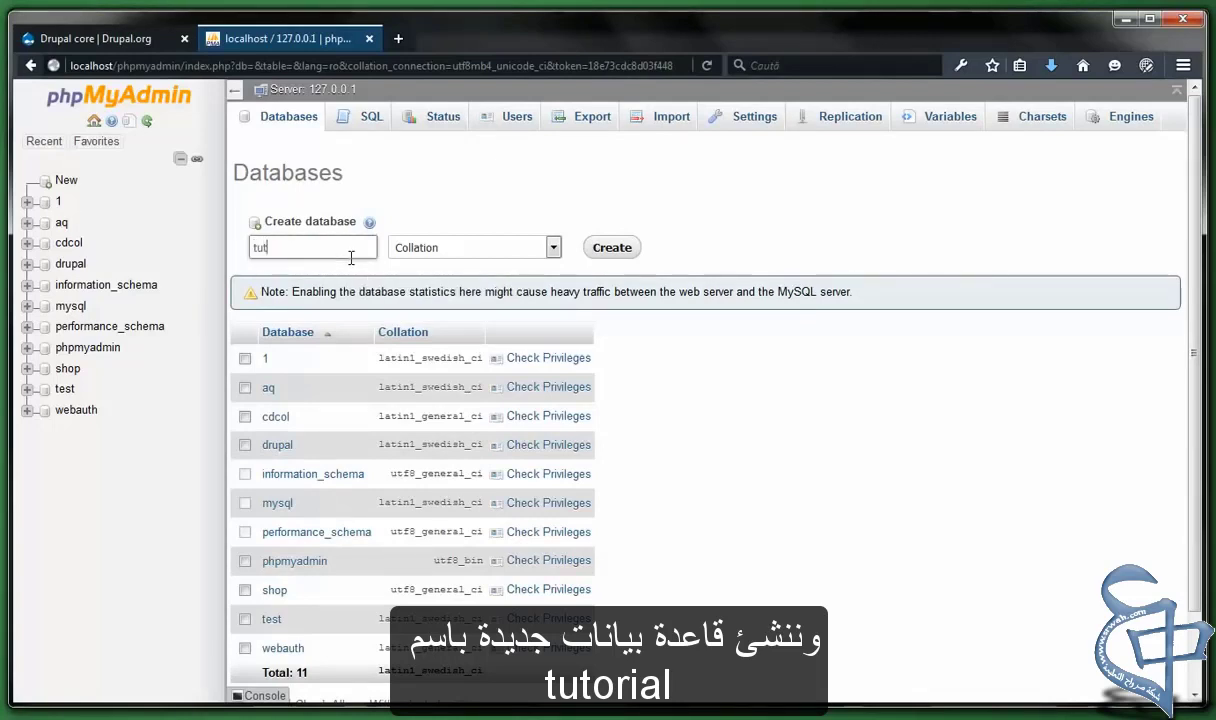
text(orial)
click(607, 248)
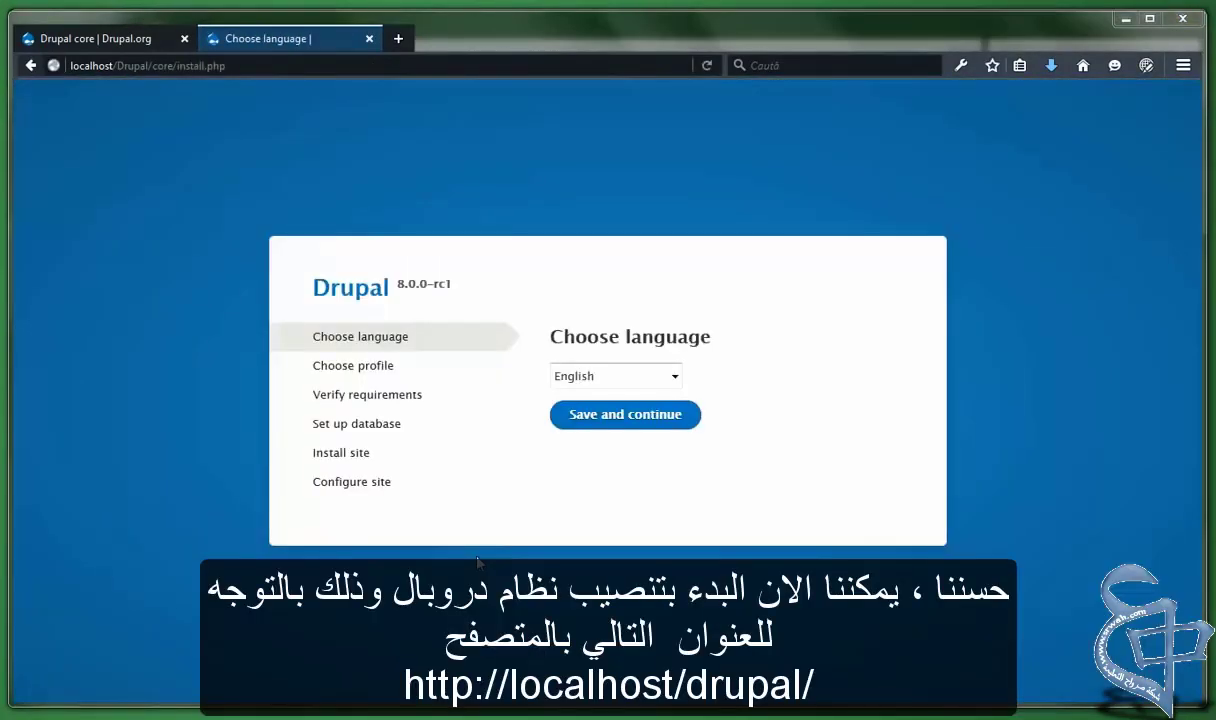
Keep English as the installer language, continue, and pick the Standard installation profile
drag(563, 337, 733, 339)
click(673, 378)
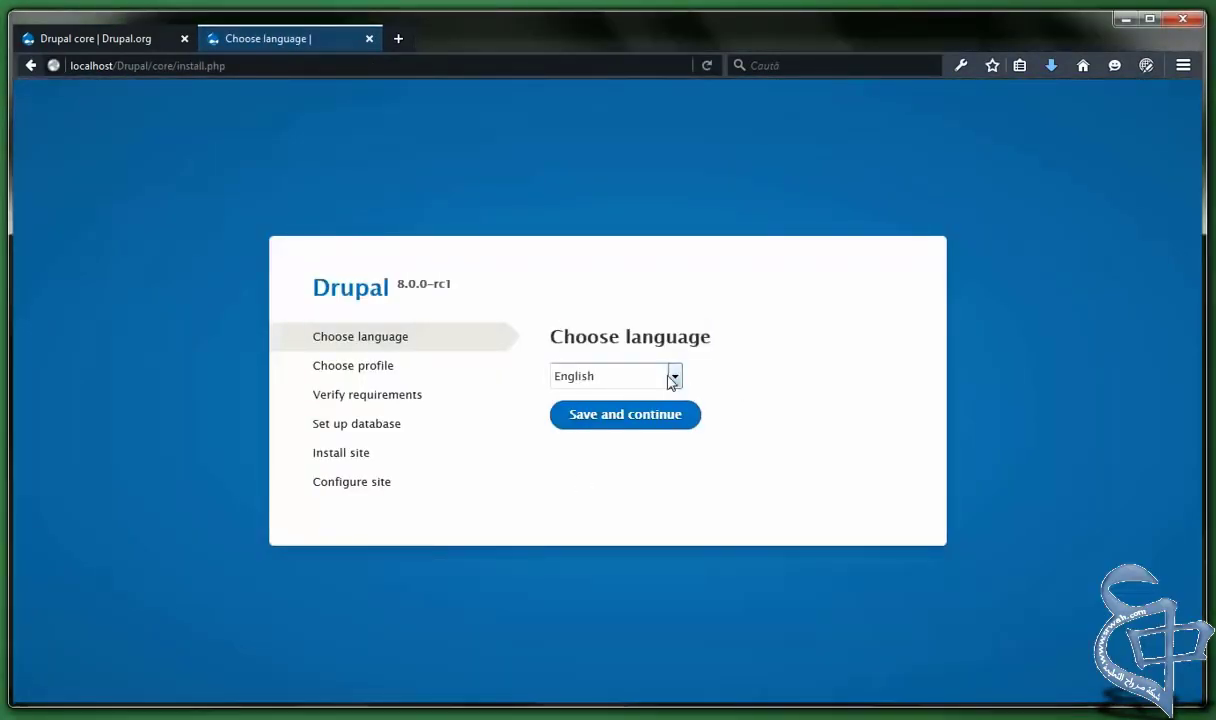
click(672, 379)
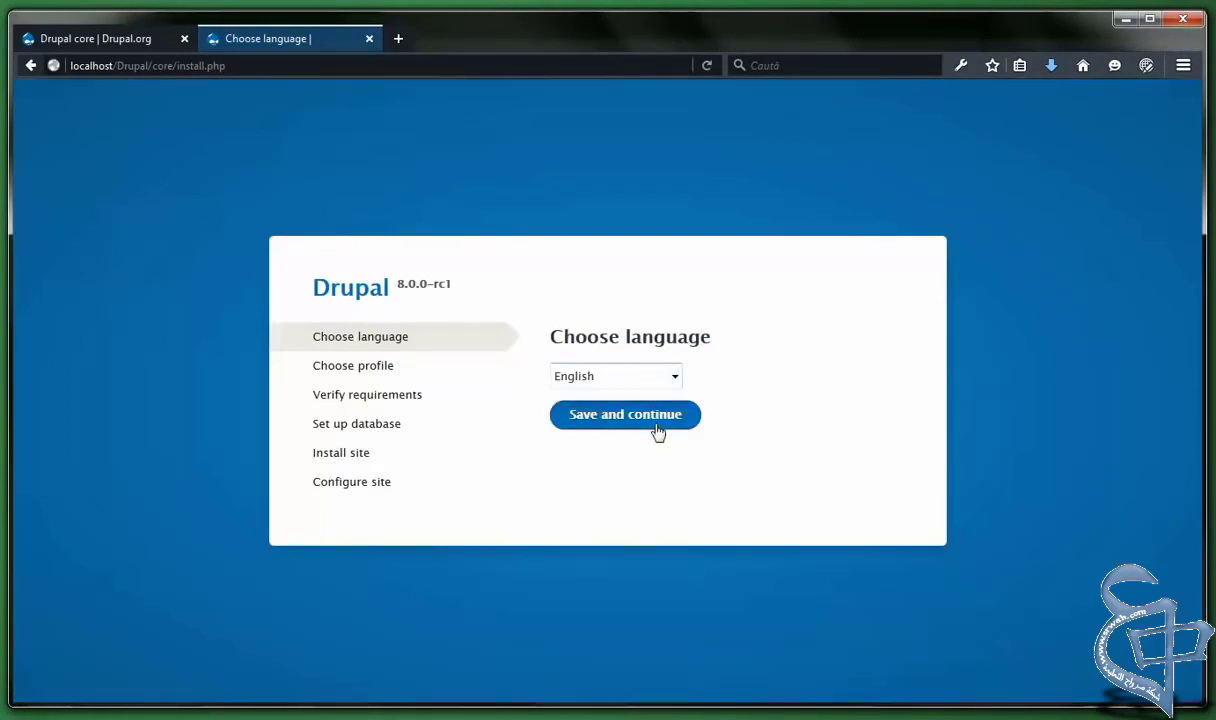
click(654, 422)
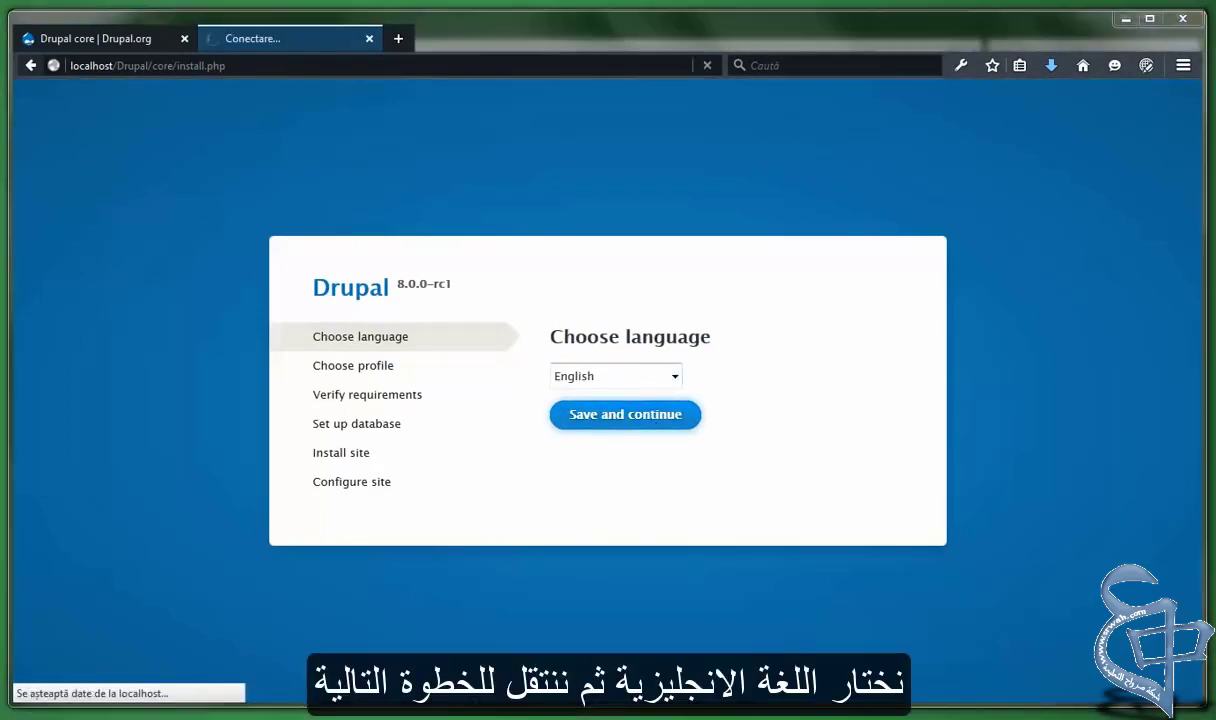
click(555, 373)
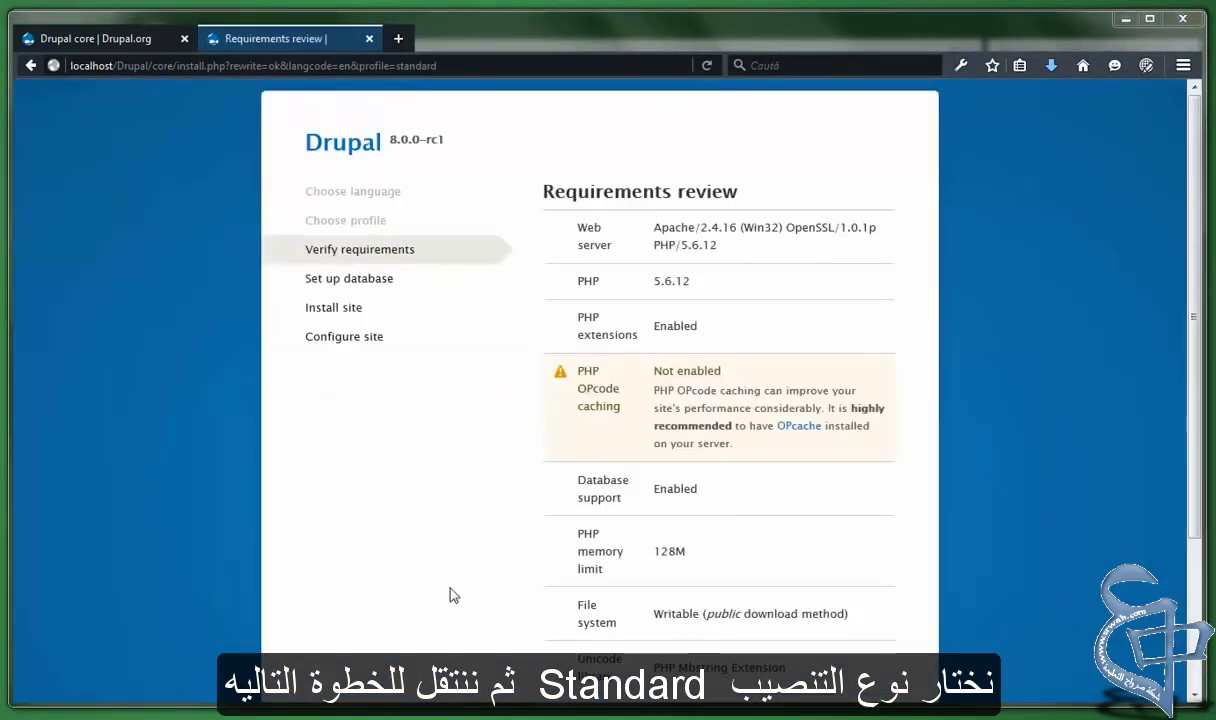
Confirm the Standard profile and continue past the PHP OPcode caching warning in Requirements review
click(450, 588)
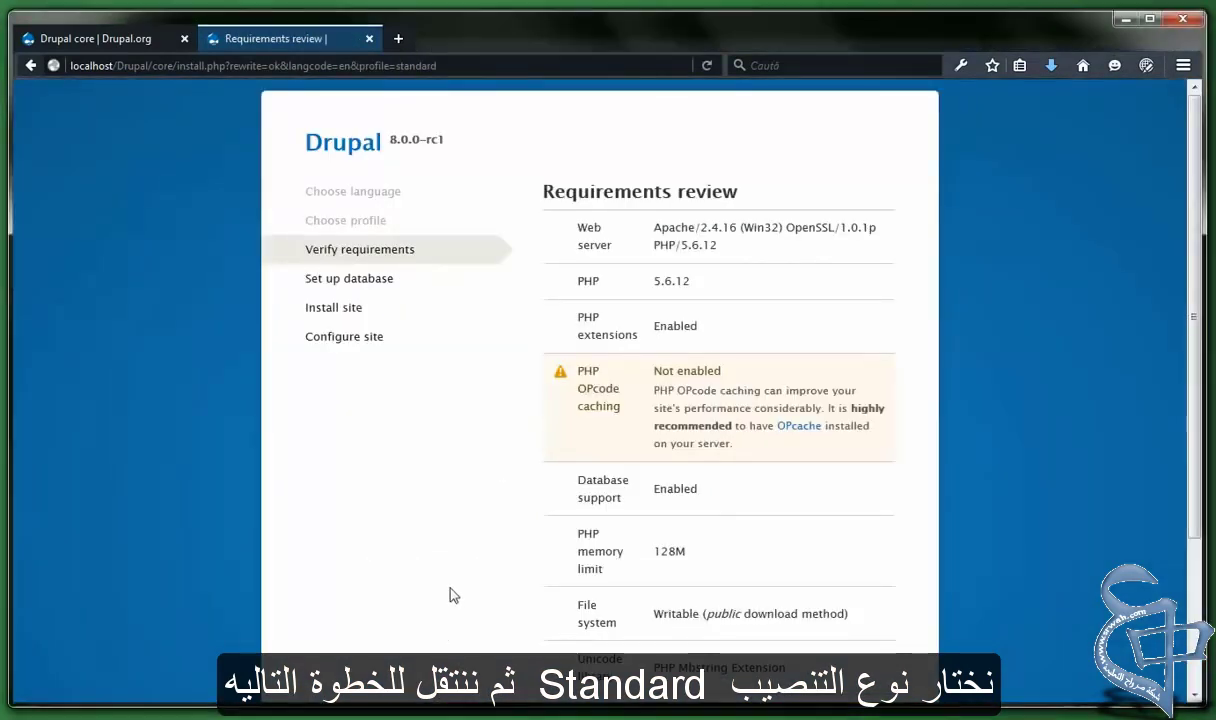
scroll(450, 595, down, 4)
scroll(450, 595, up, 4)
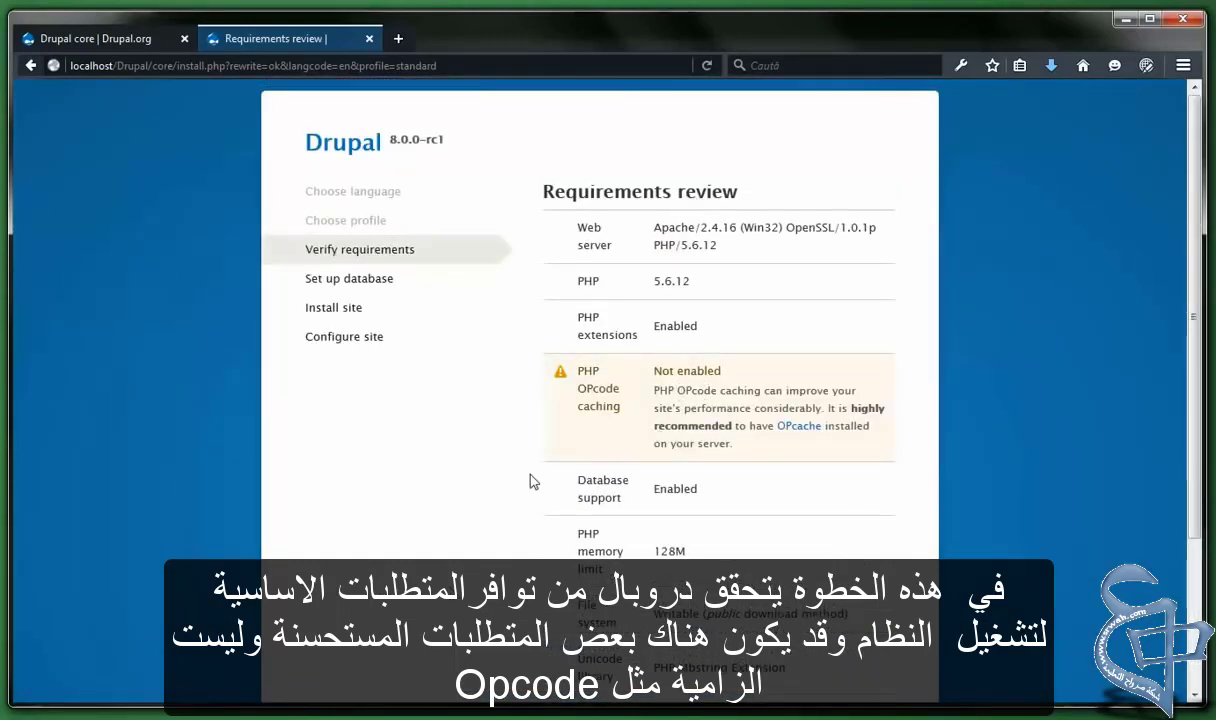
scroll(519, 489, down, 4)
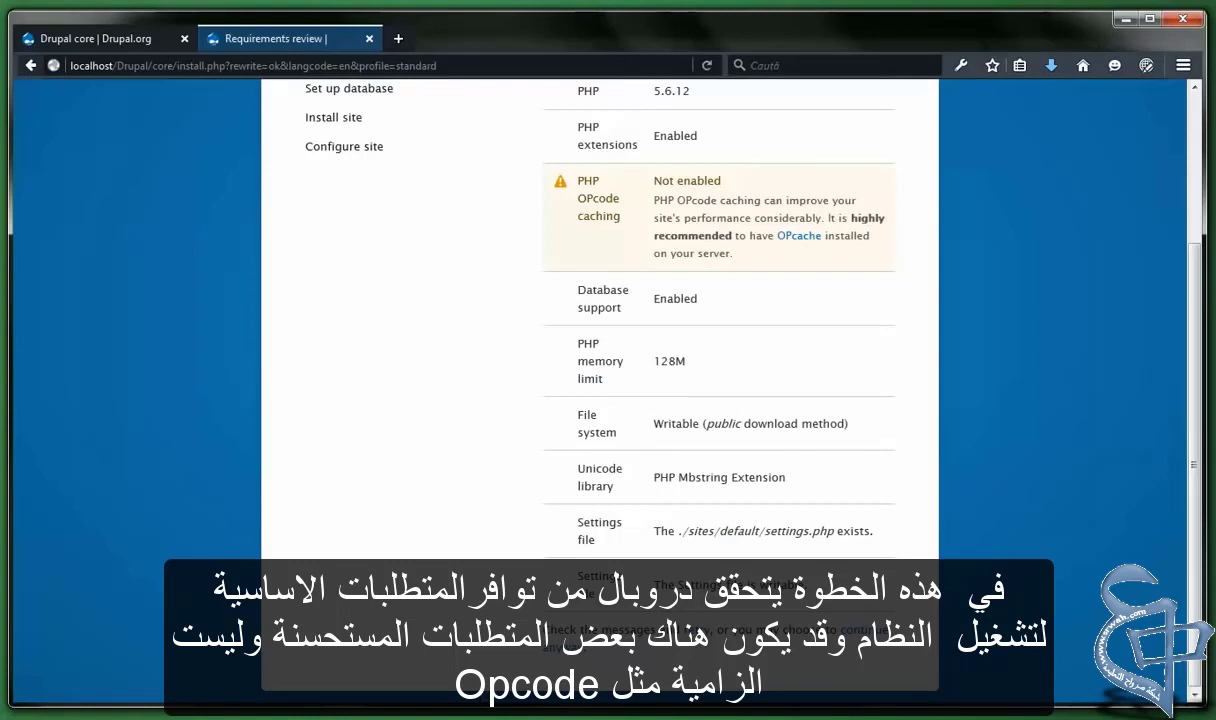
scroll(656, 286, up, 2)
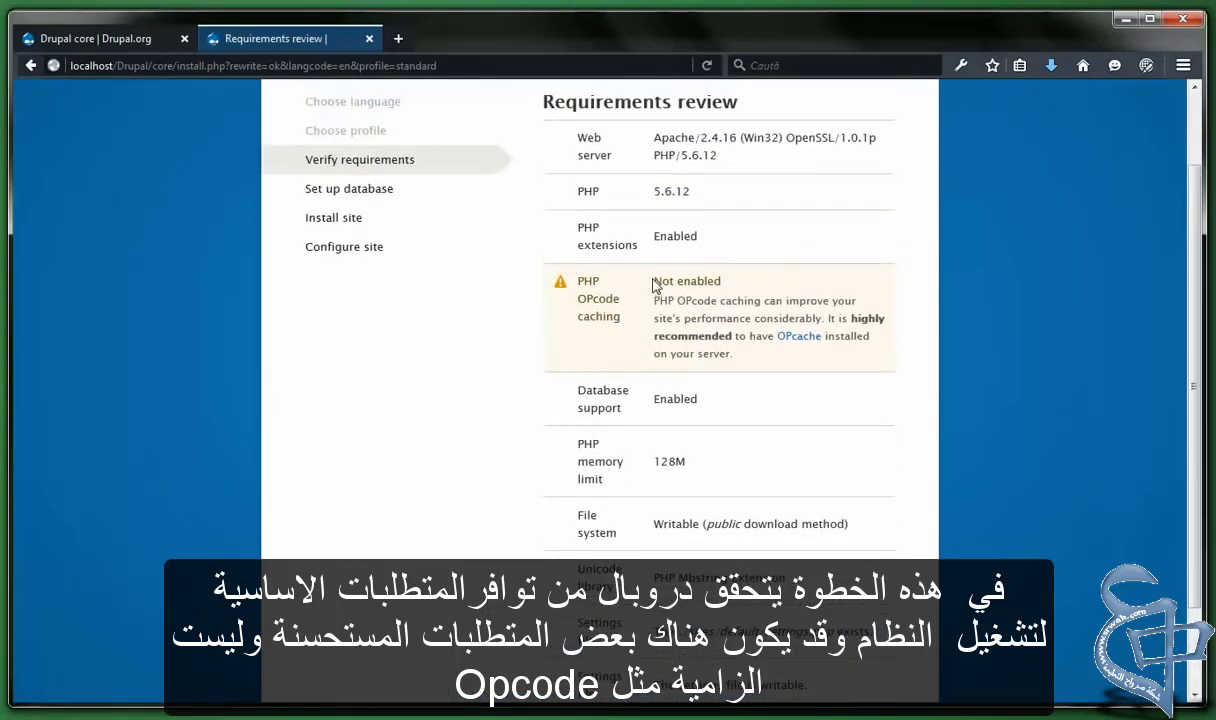
drag(655, 285, 735, 354)
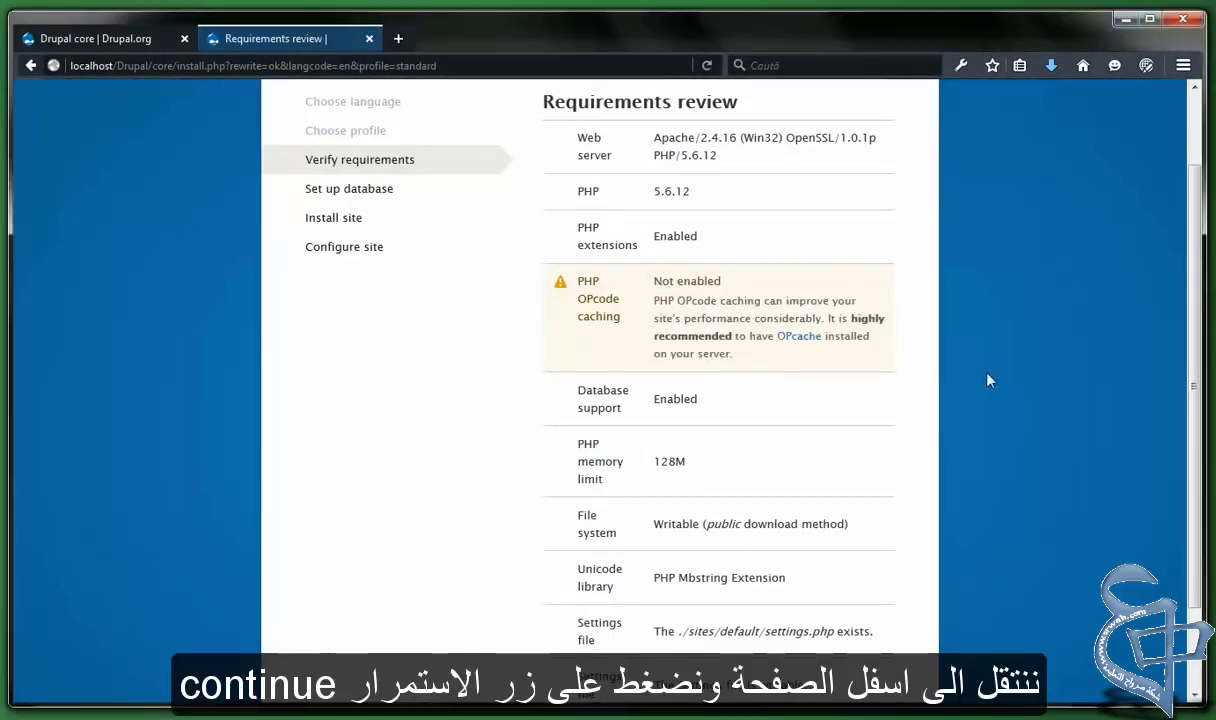
scroll(990, 382, down, 2)
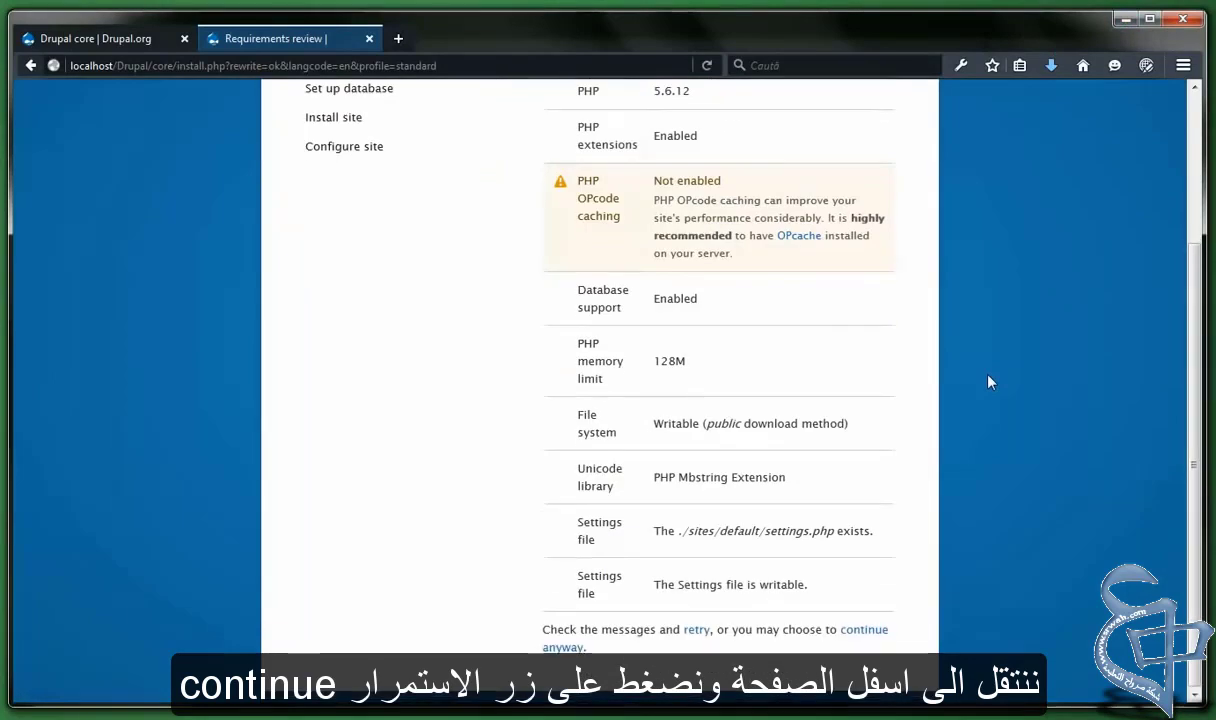
click(866, 630)
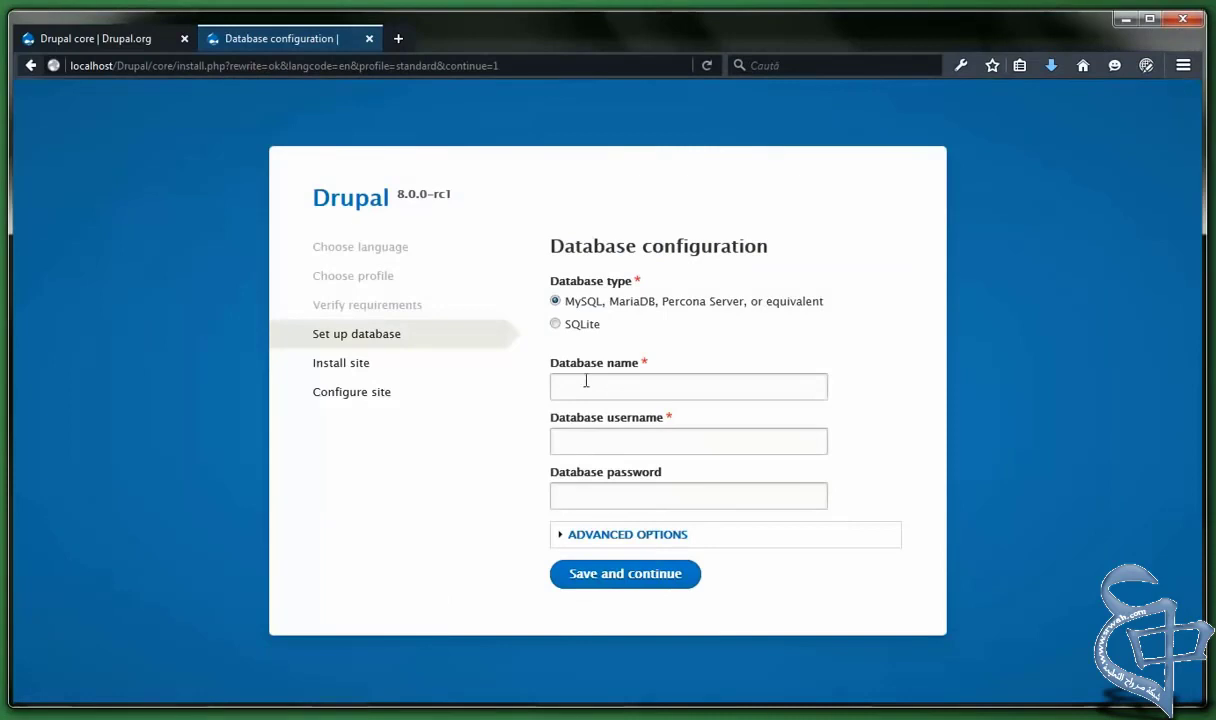
Connect to database tutorial as user root with no password and start the installation
click(586, 380)
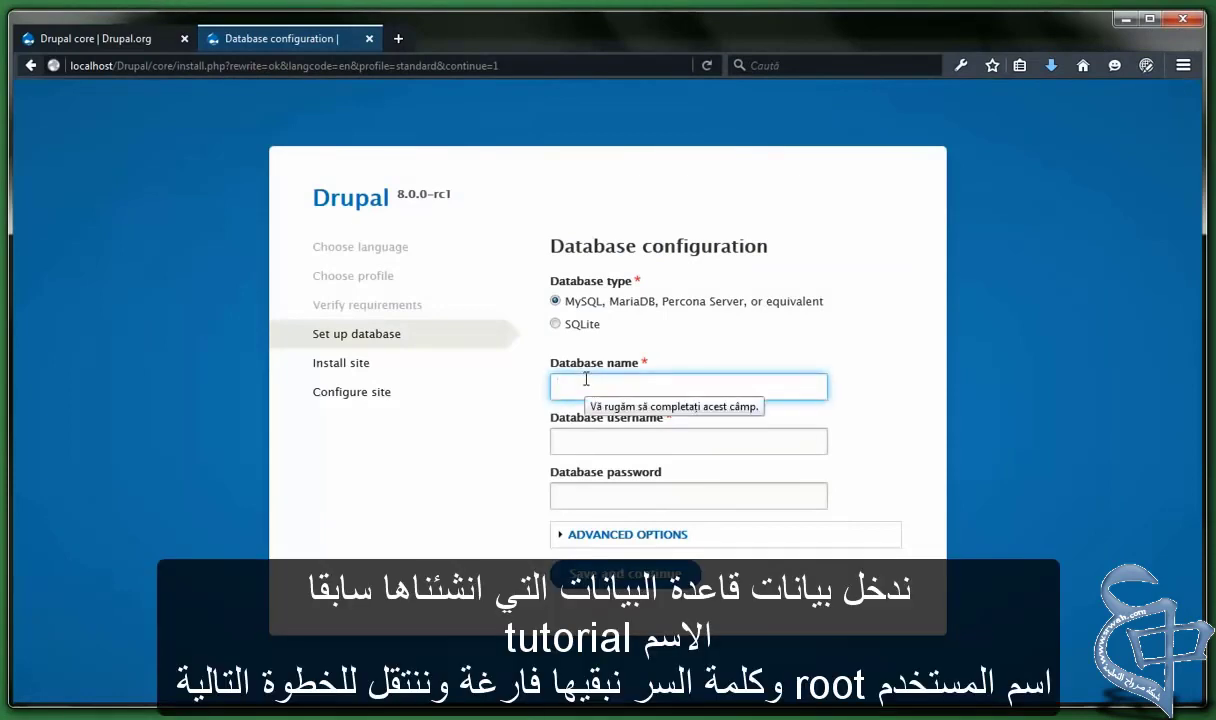
text(tutorial)
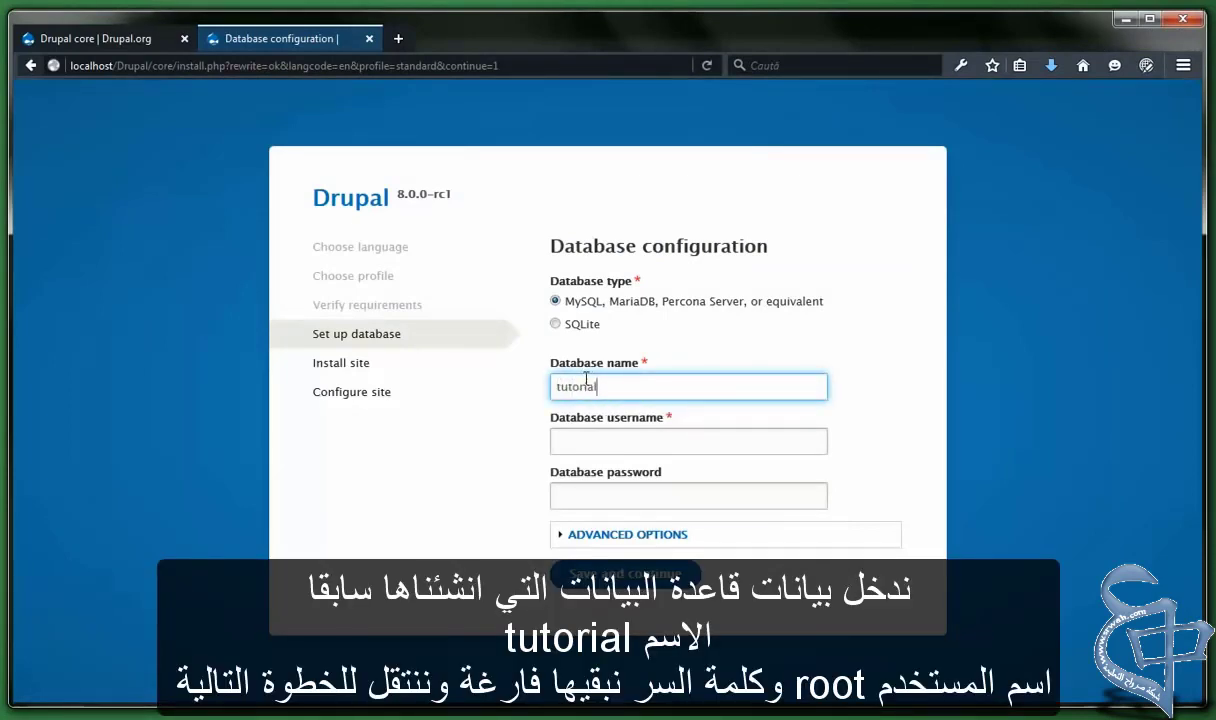
key(Tab)
text(r)
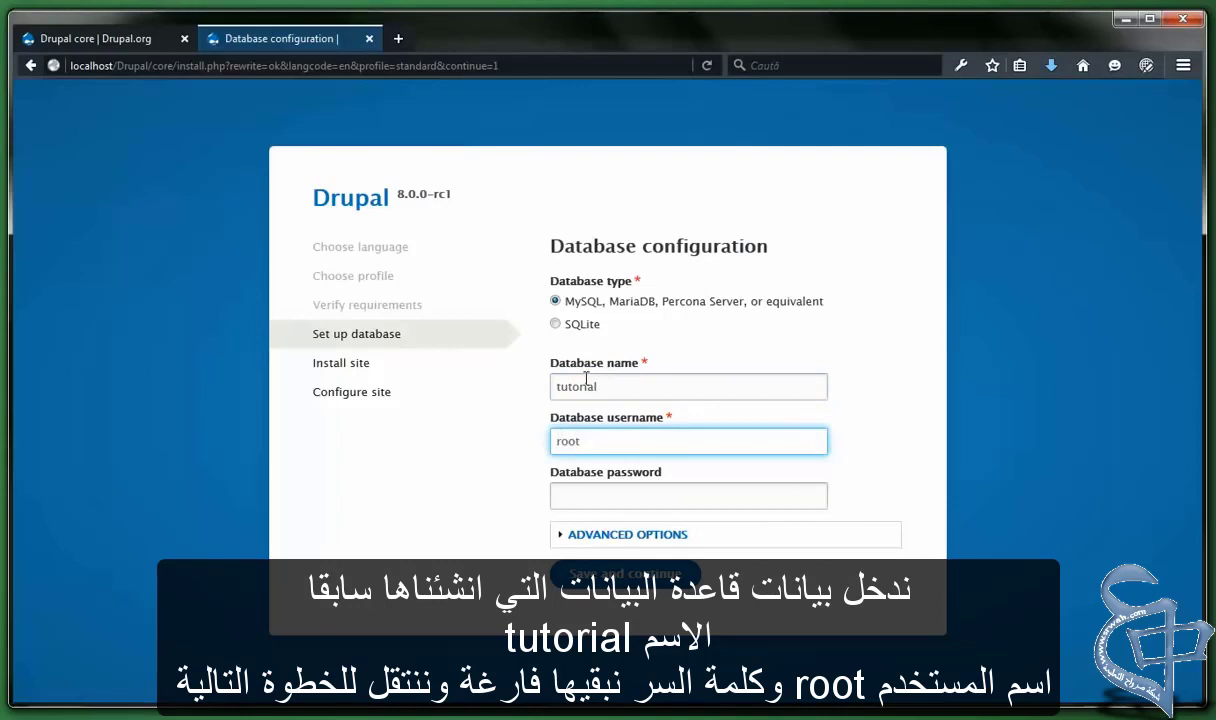
click(480, 499)
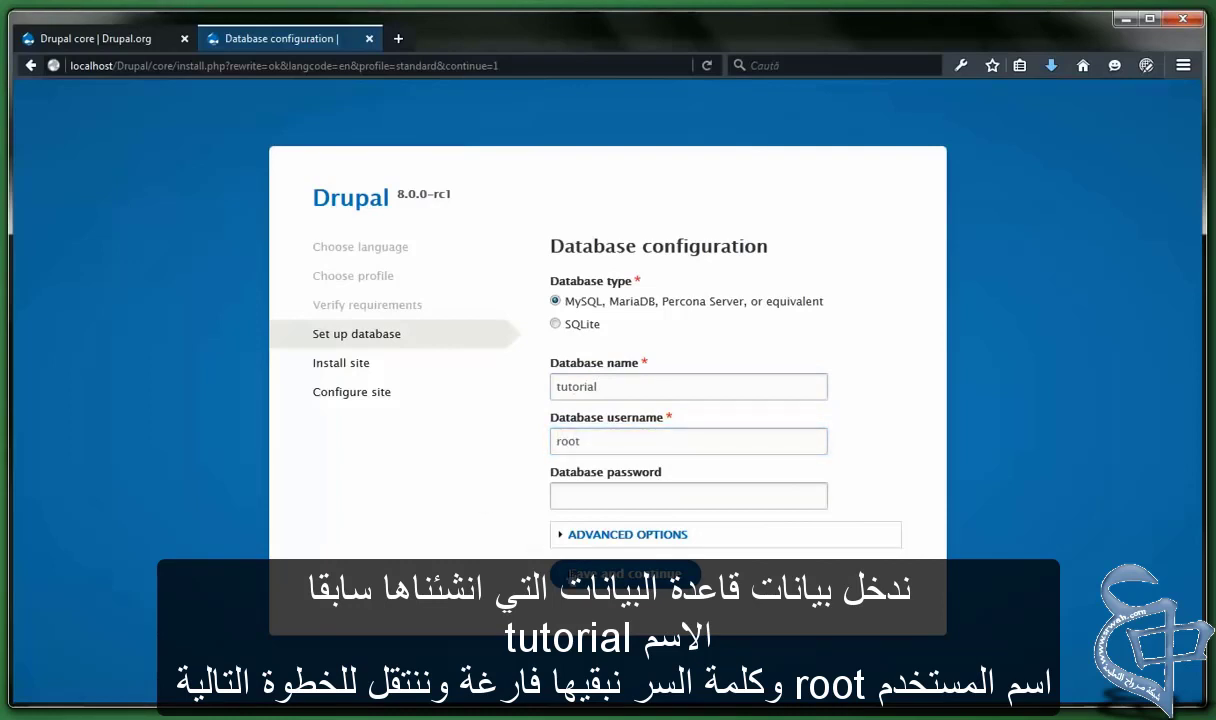
click(625, 573)
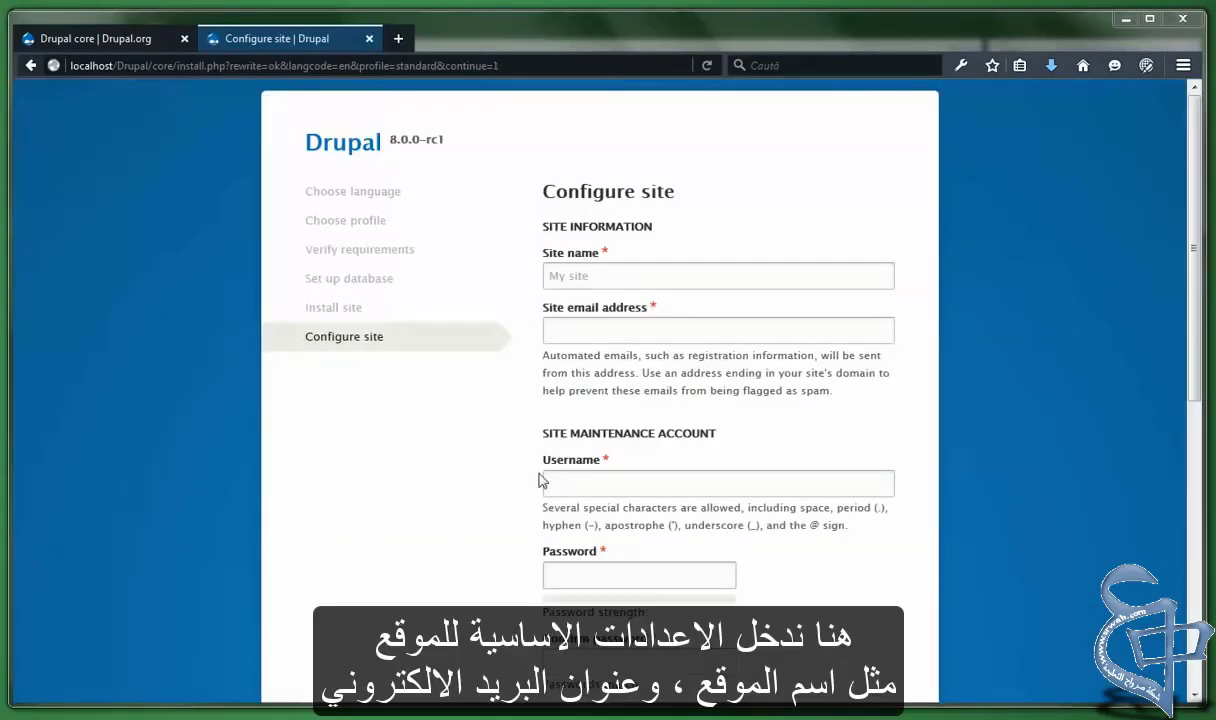
Enter Tutorial as the site name and fill in the site e-mail address
click(605, 276)
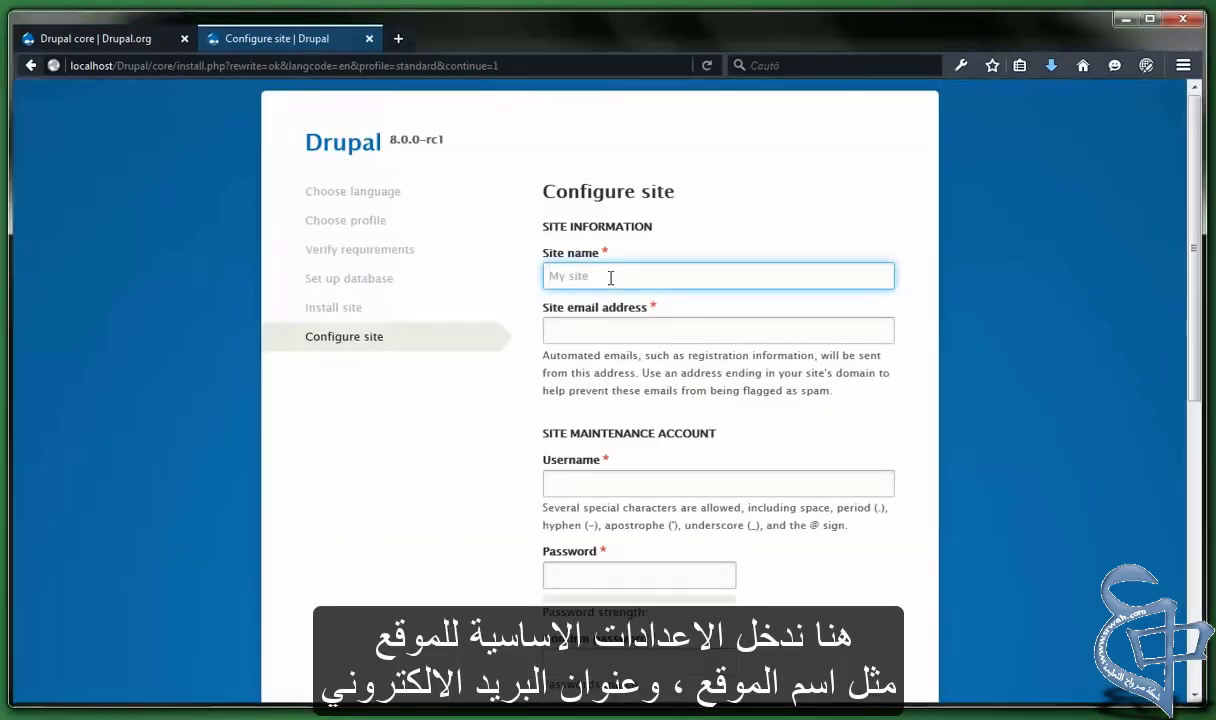
text(T)
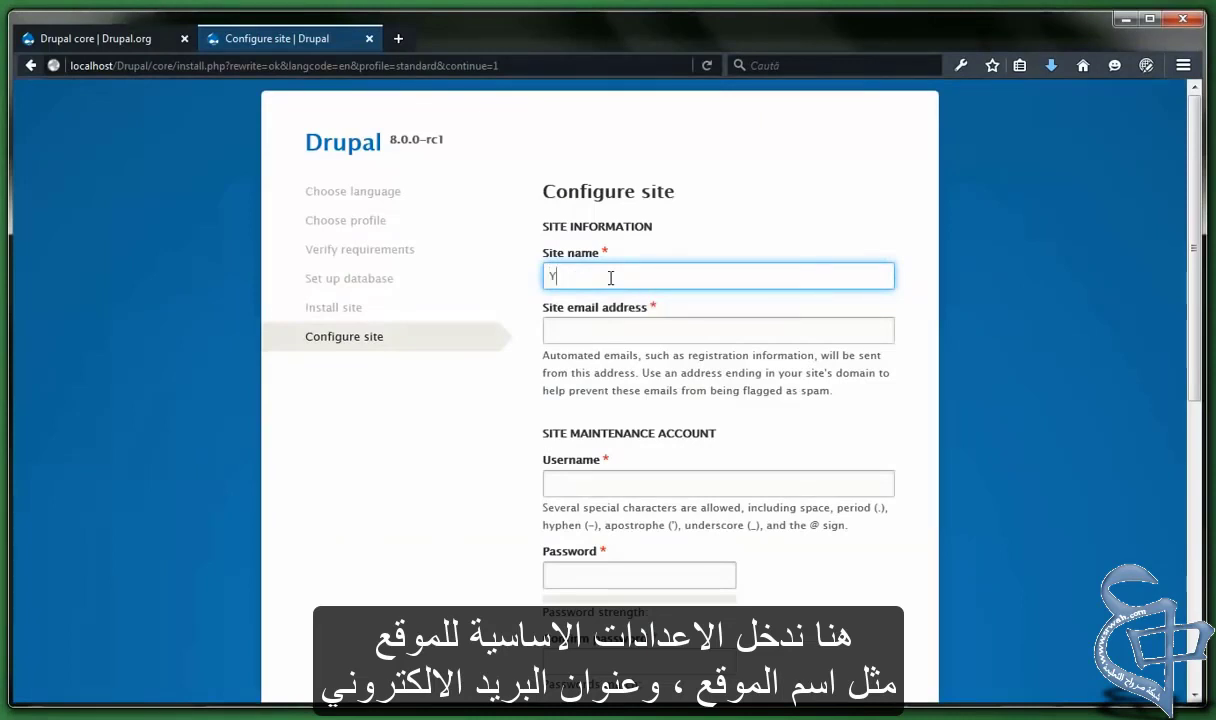
text(utorial)
click(670, 330)
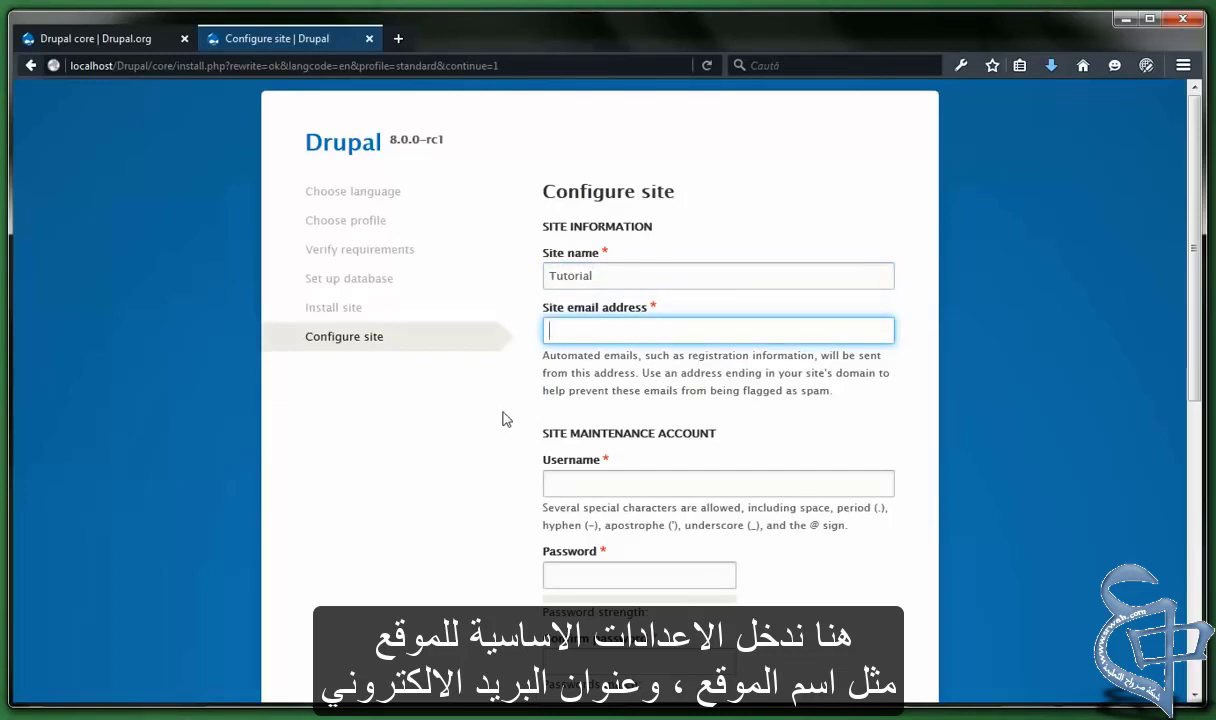
text(tutorial@localhost.)
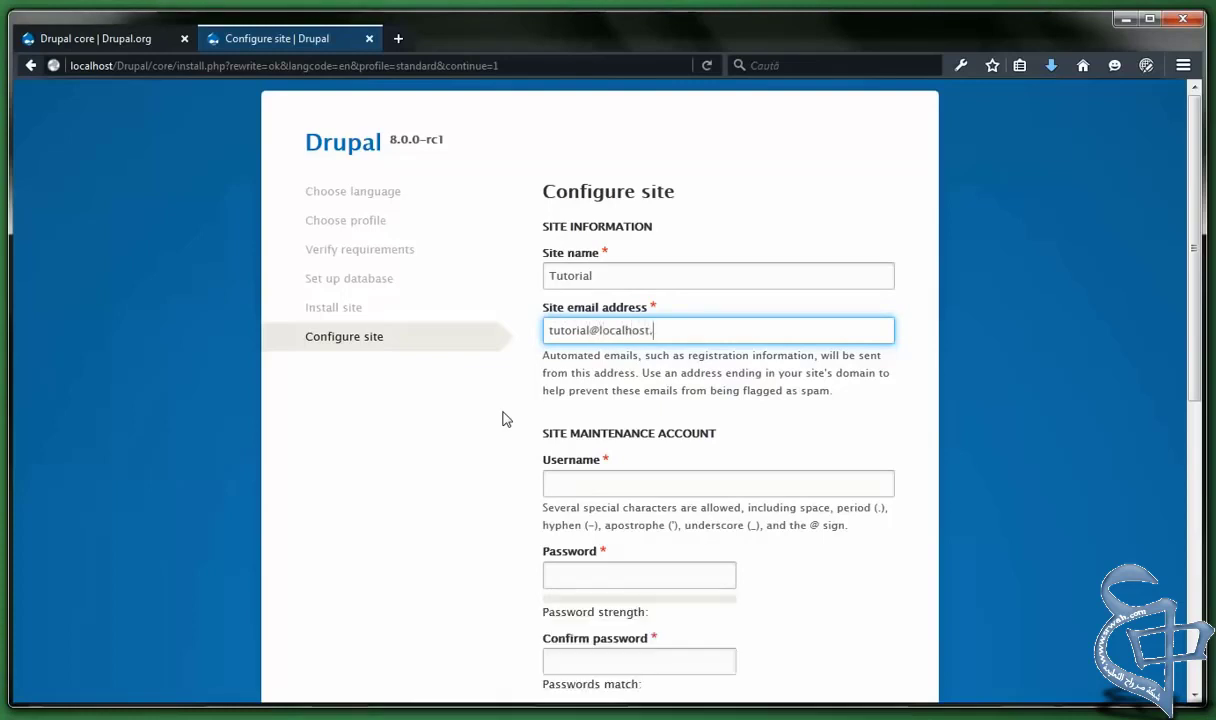
text(c)
text(root)
key(Tab)
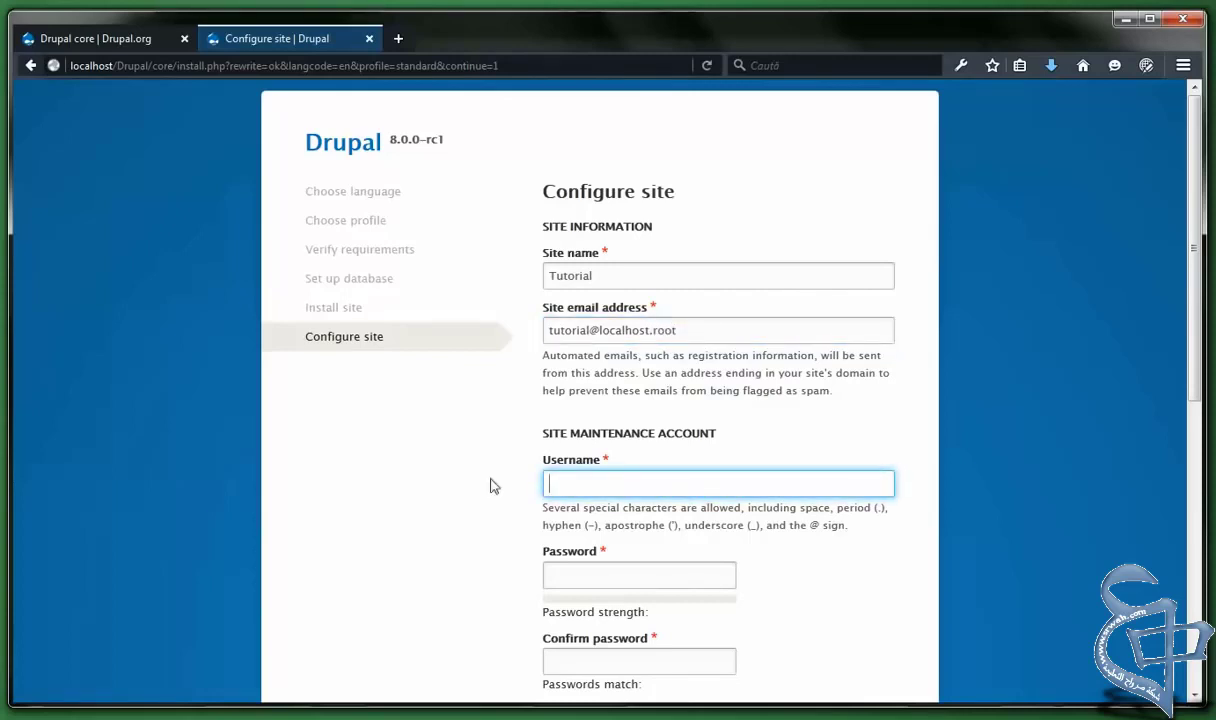
Give the maintenance account username Tutorial, enter and confirm its password, keeping the prefilled e-mail
scroll(752, 470, down, 4)
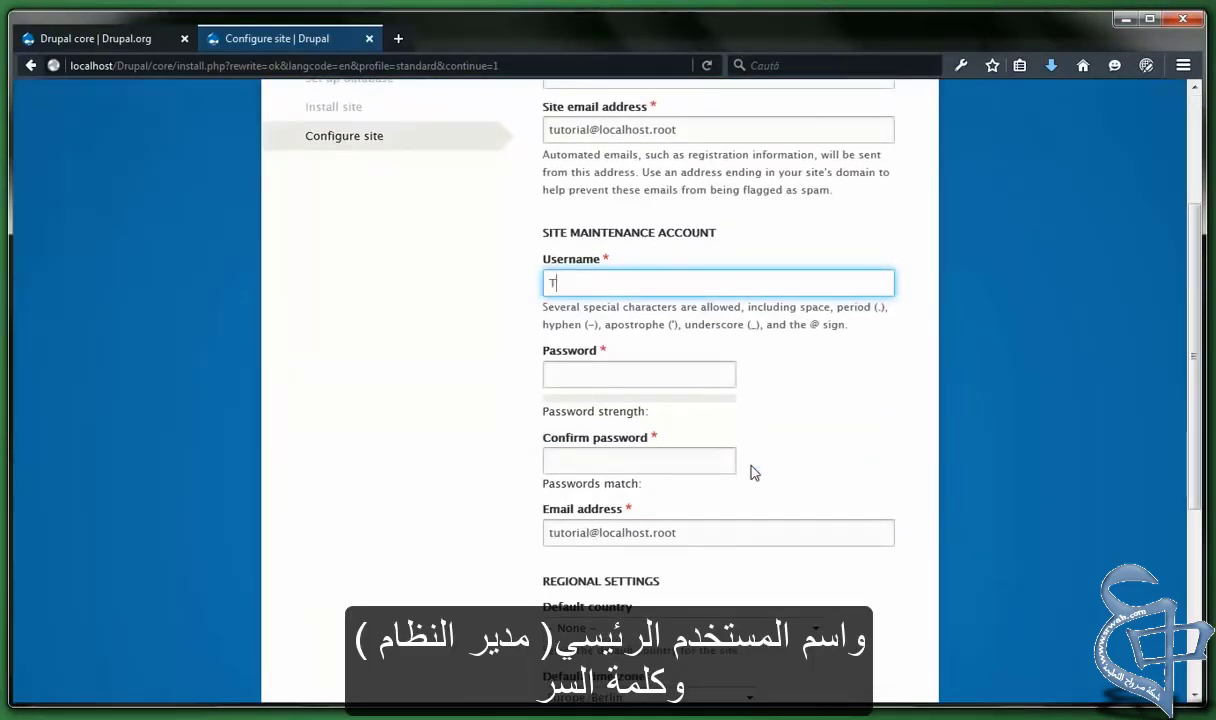
text(Tutorial)
key(Tab)
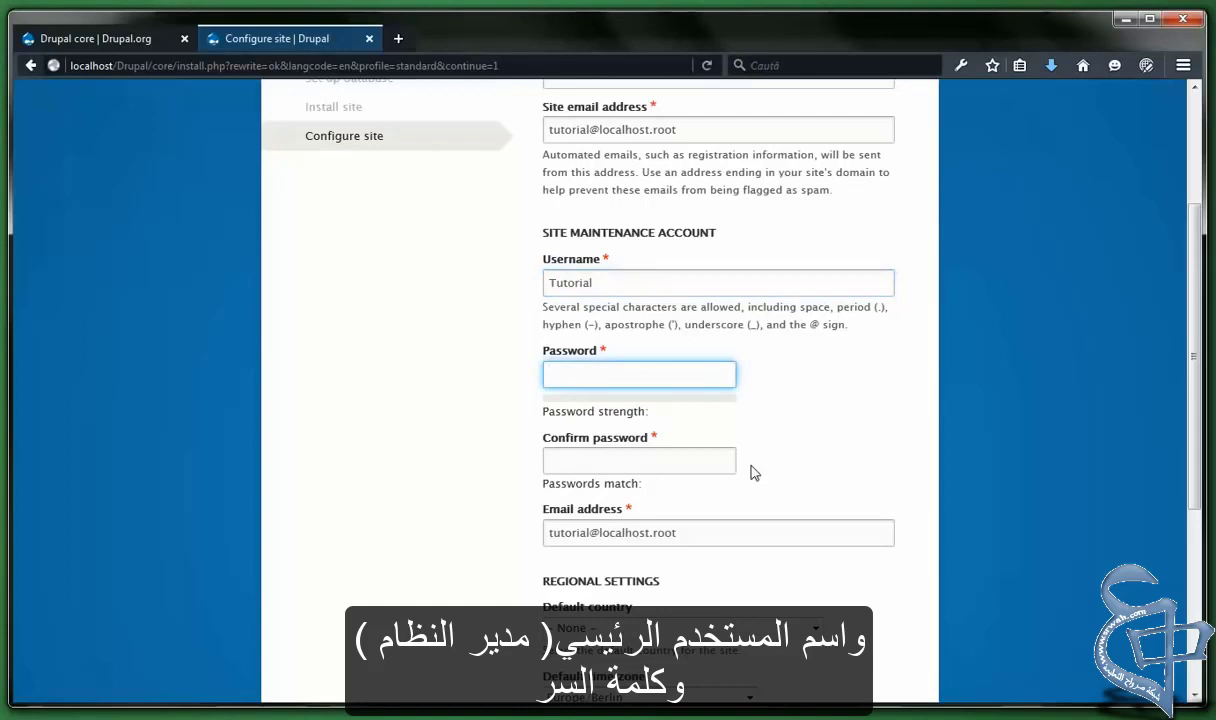
text(tutorial)
key(Tab)
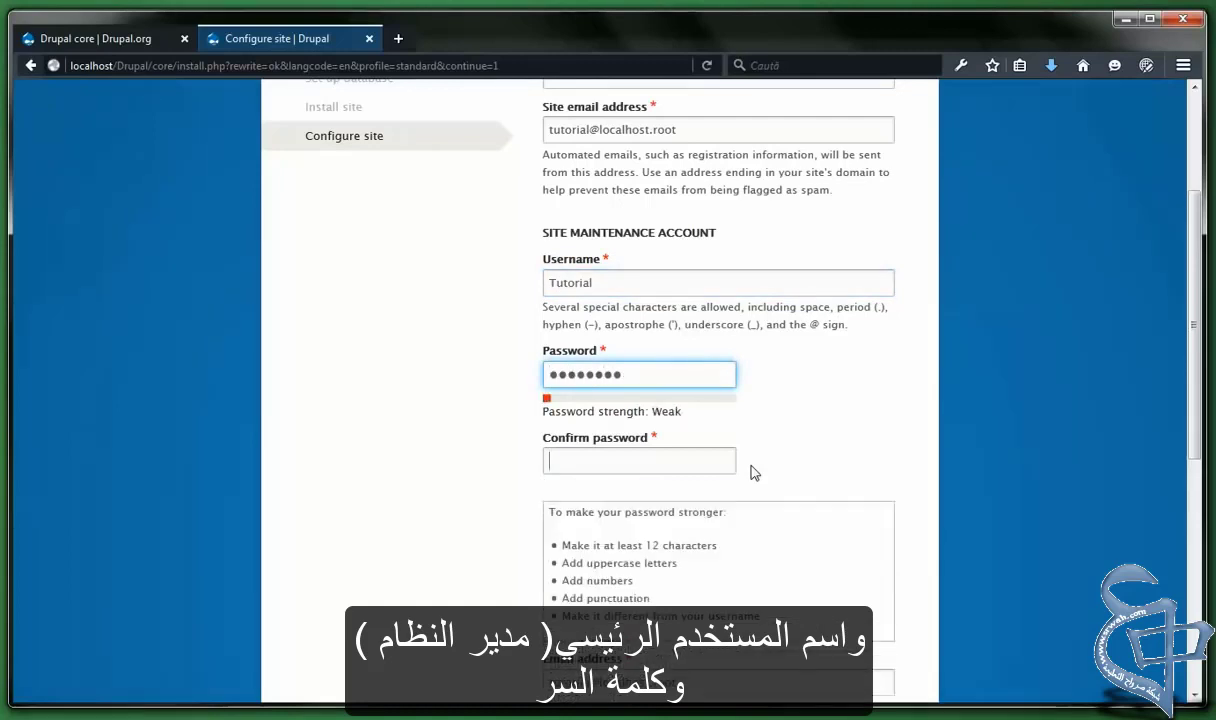
text(tutorial)
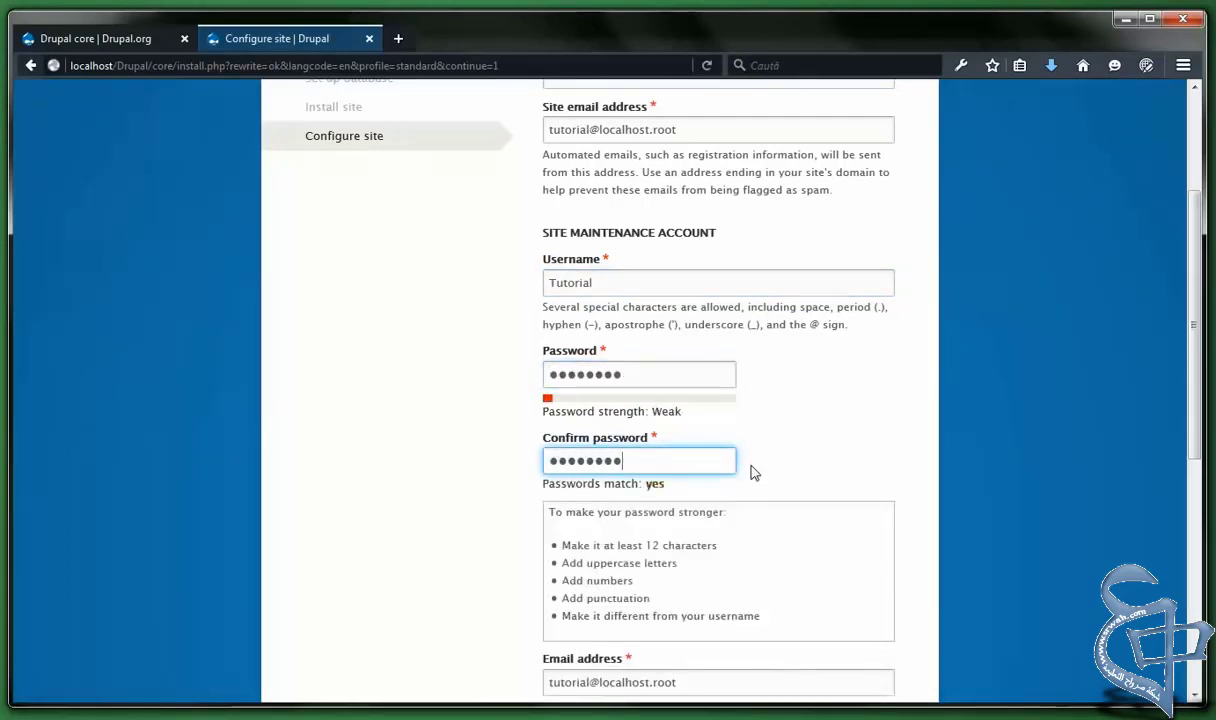
key(Tab)
scroll(754, 473, down, 3)
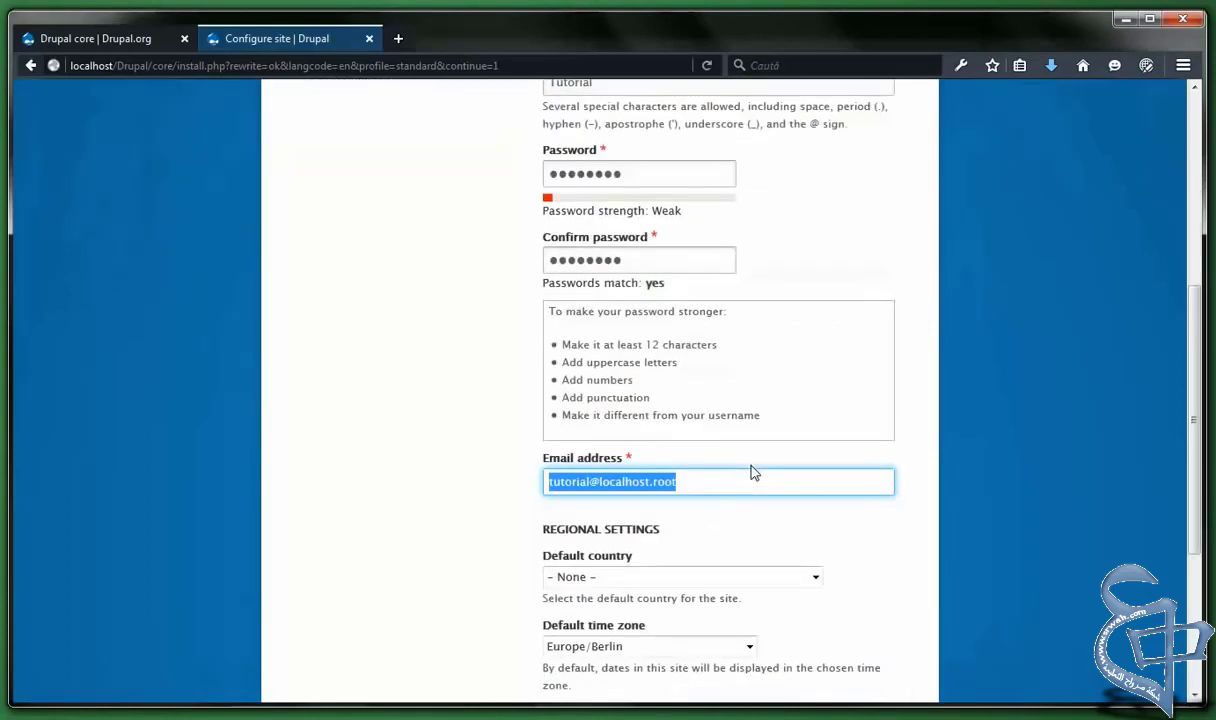
scroll(780, 500, down, 2)
click(875, 467)
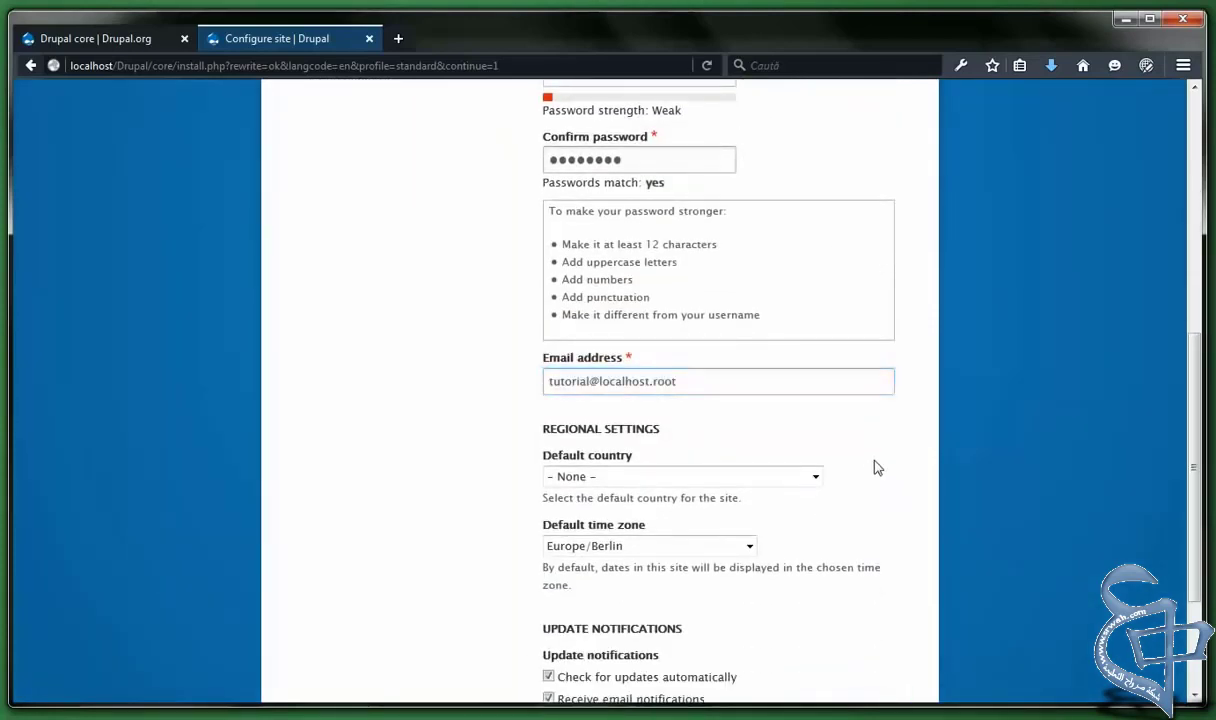
scroll(840, 440, down, 2)
Choose United States in the Default country dropdown, leaving the time zone at Europe/Berlin
click(800, 379)
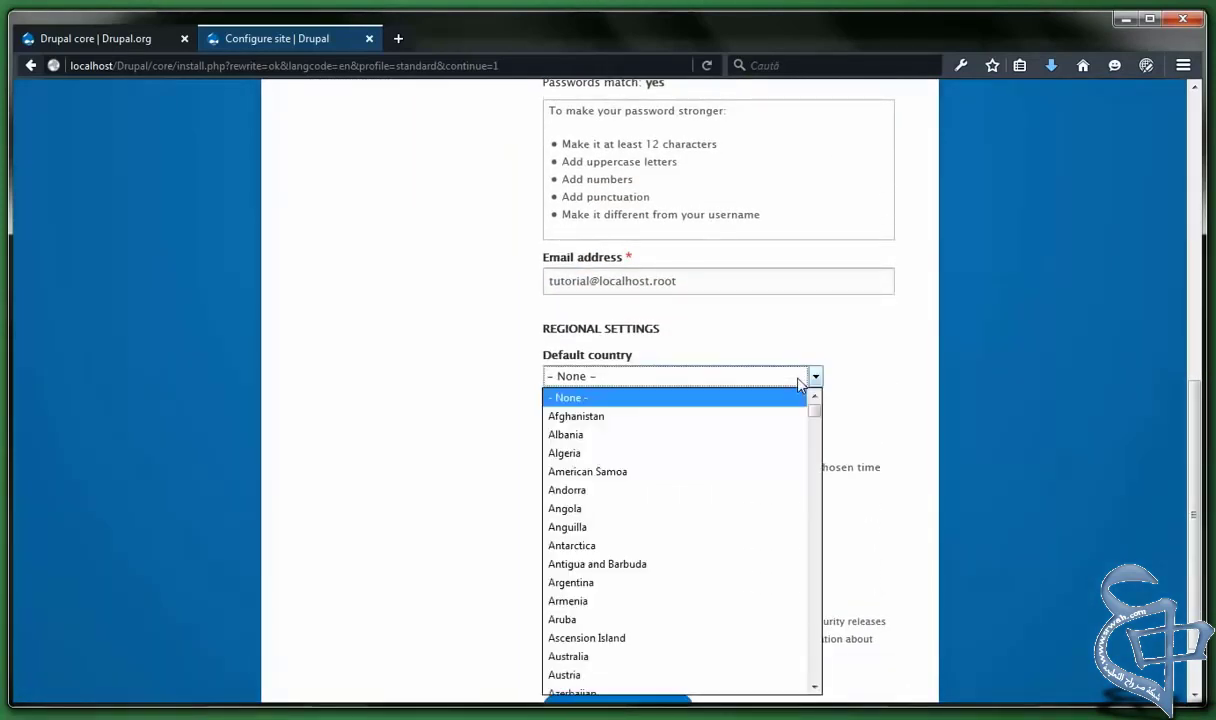
text(eg)
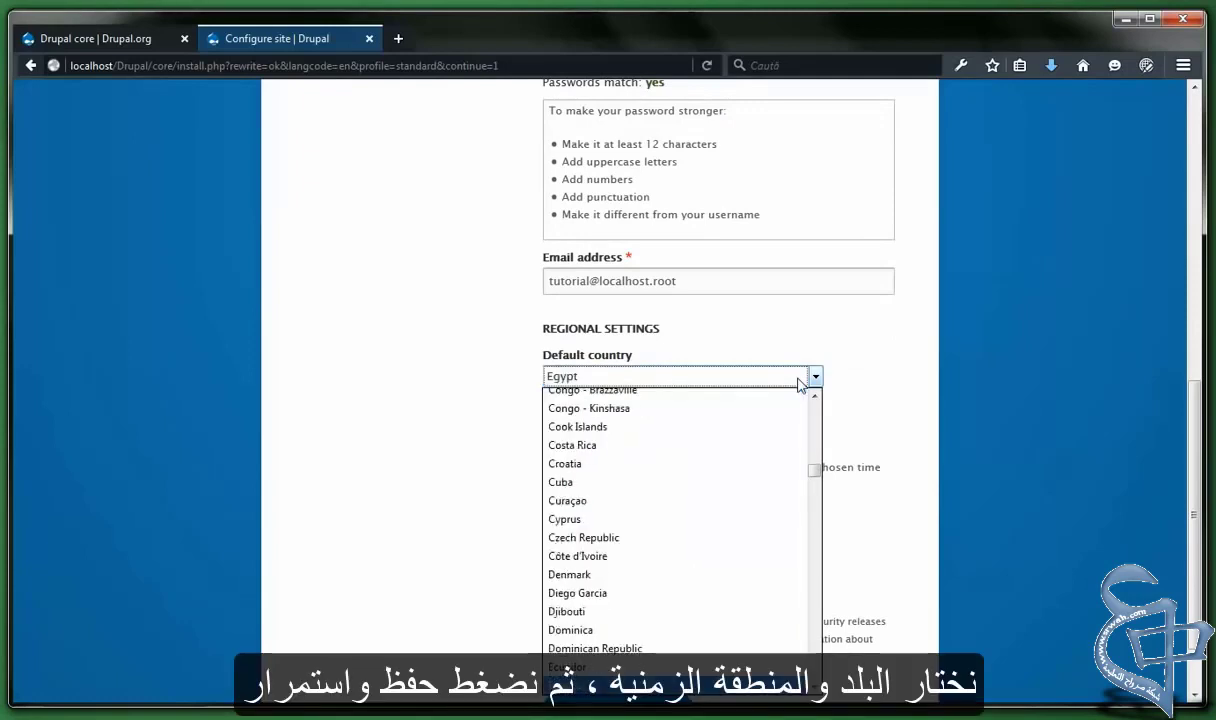
key(Down)
text(un)
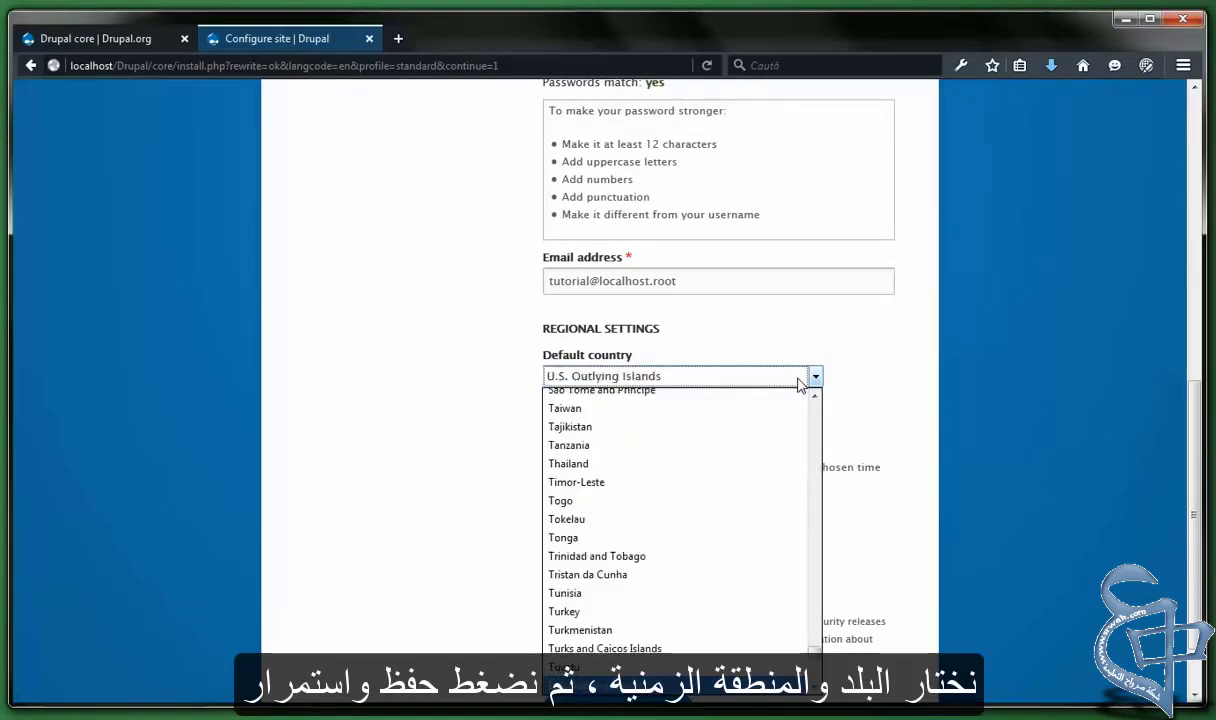
key(Down)
key(Down)
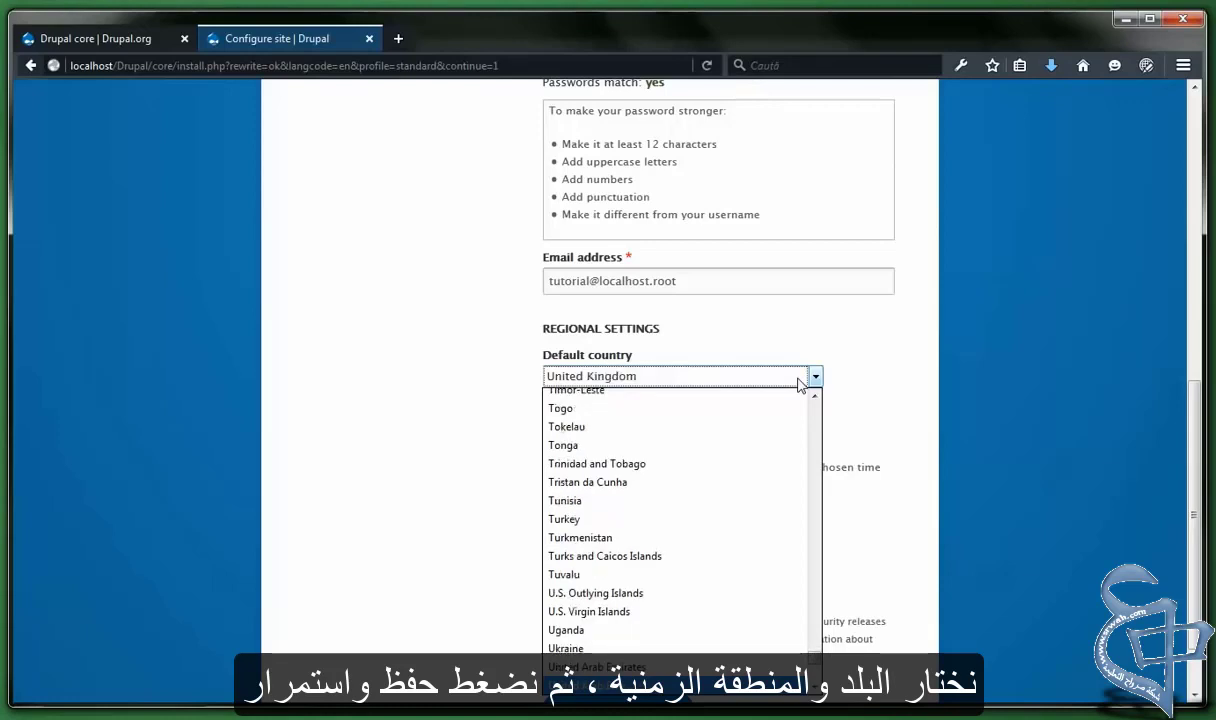
click(800, 381)
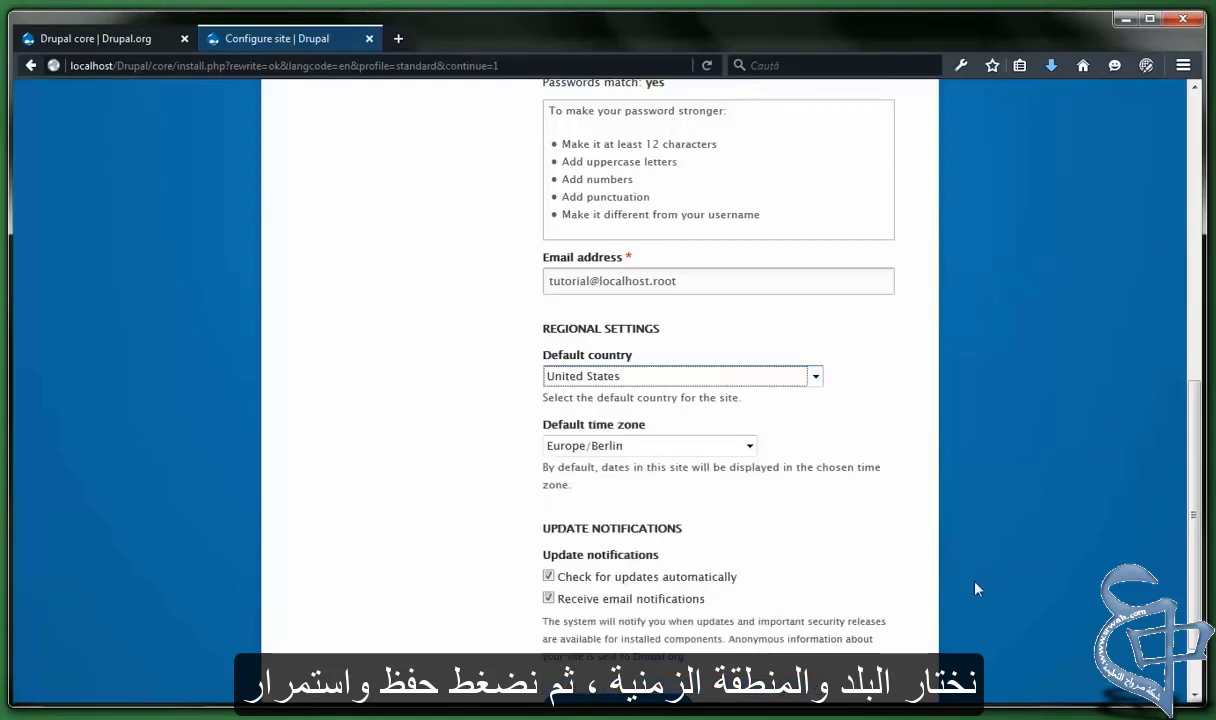
scroll(782, 572, down, 1)
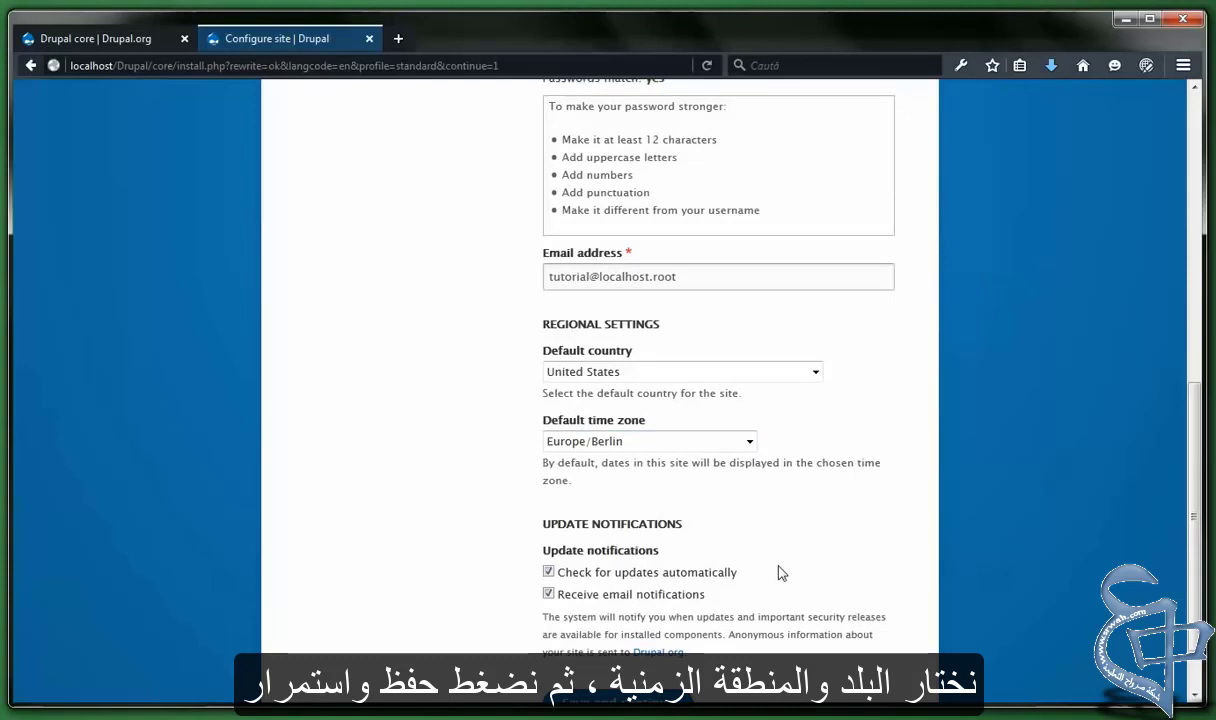
scroll(782, 572, down, 1)
Choose America/Recife as the default time zone and save to finish installing the Tutorial site
click(749, 366)
scroll(700, 475, down, 10)
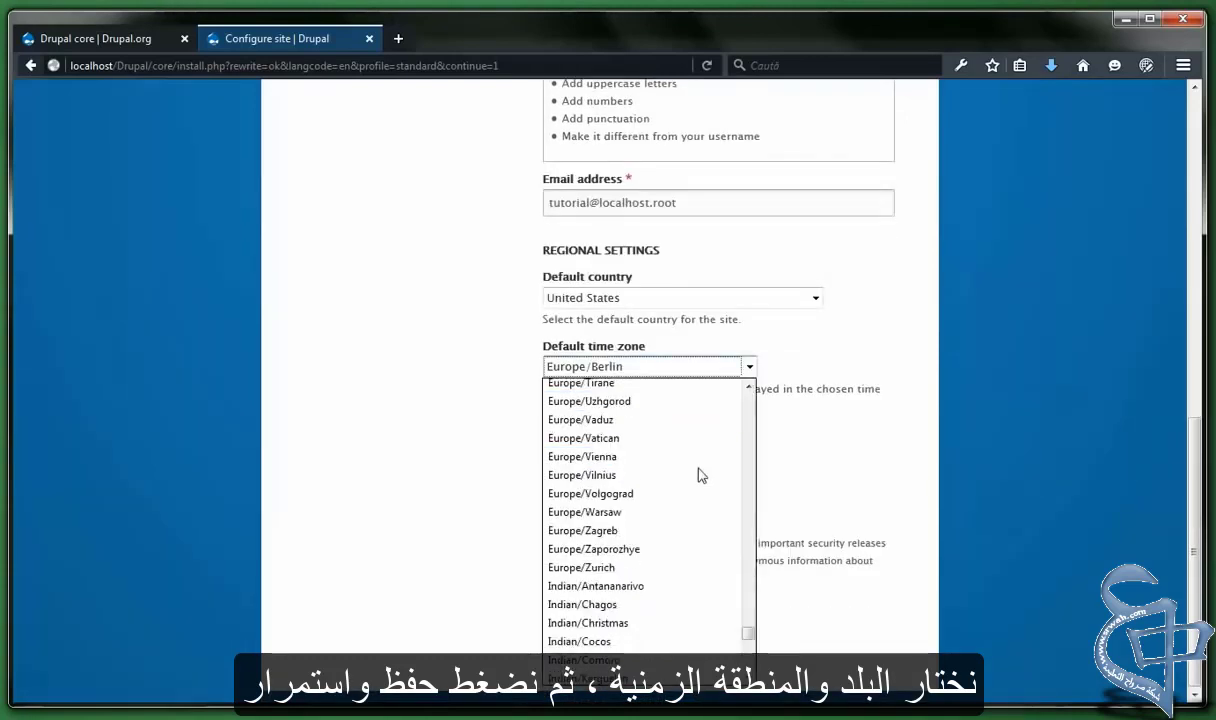
scroll(700, 475, down, 2)
scroll(700, 475, up, 15)
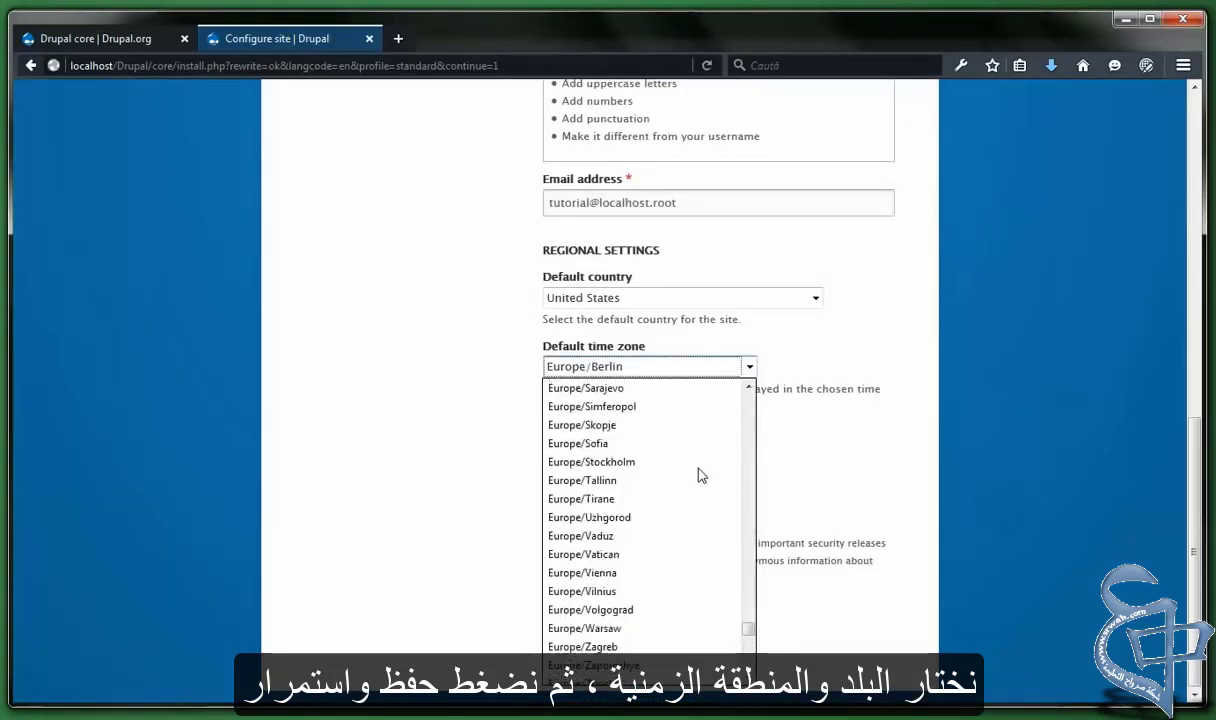
scroll(700, 475, up, 20)
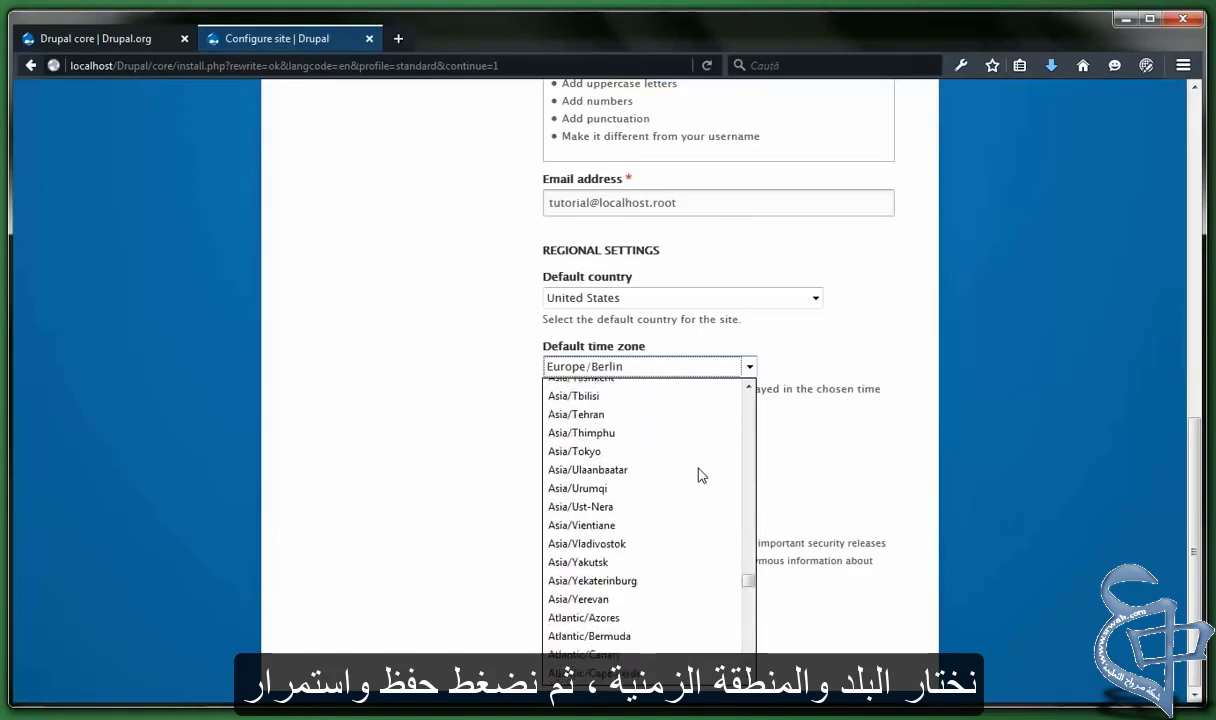
scroll(700, 475, up, 15)
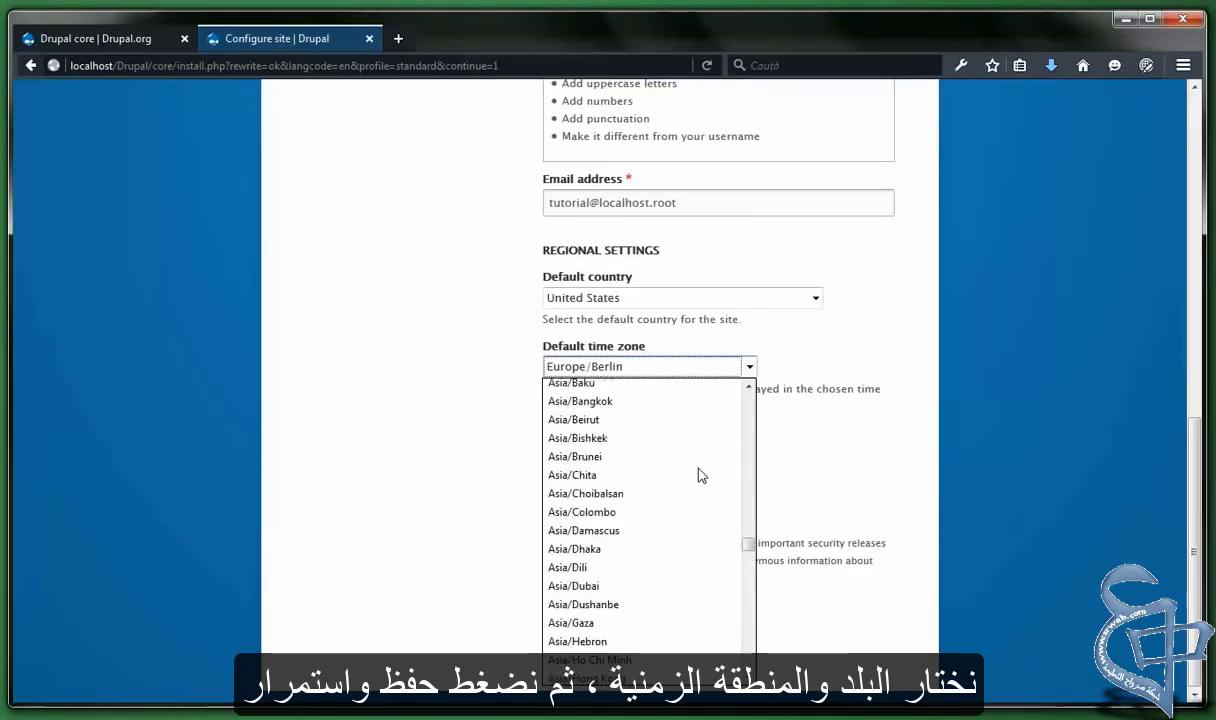
scroll(700, 475, up, 18)
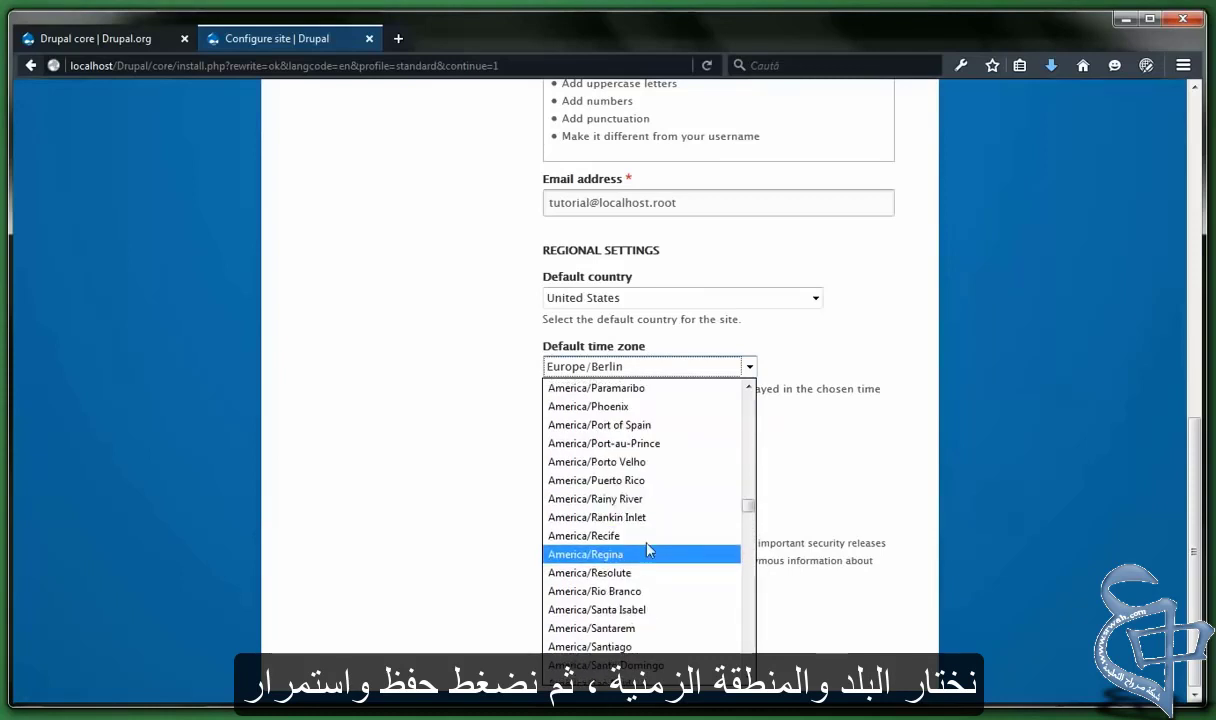
click(615, 536)
click(548, 519)
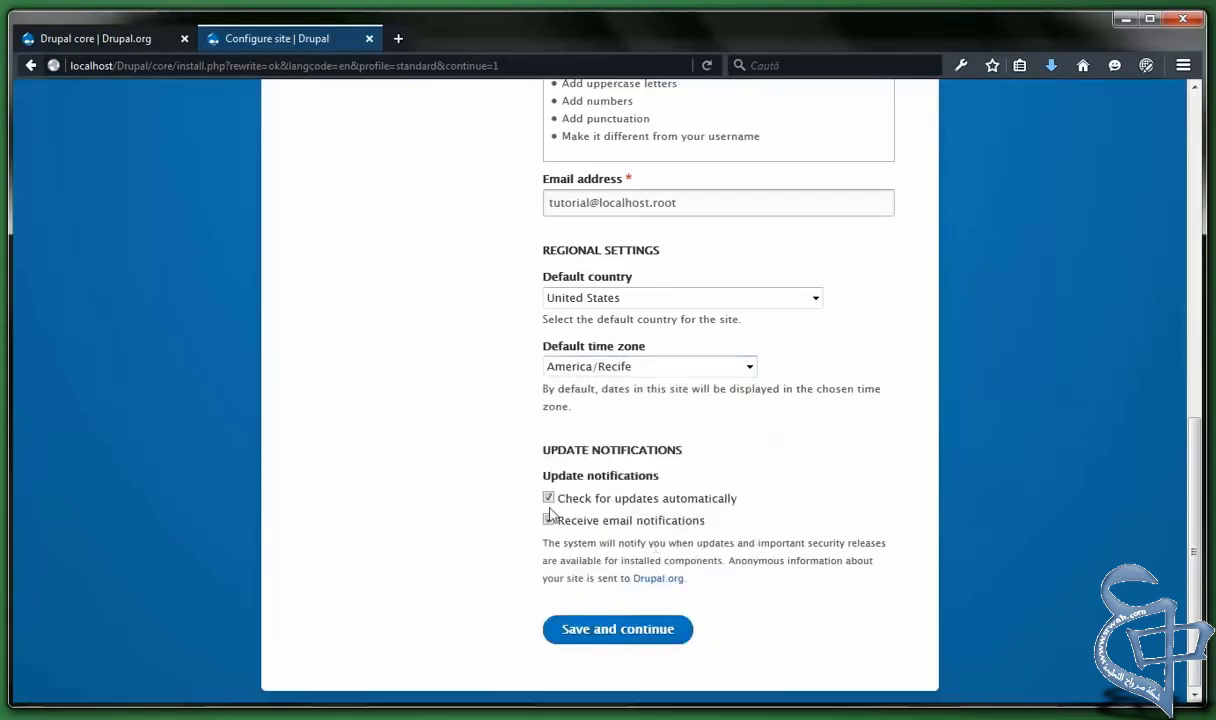
click(616, 630)
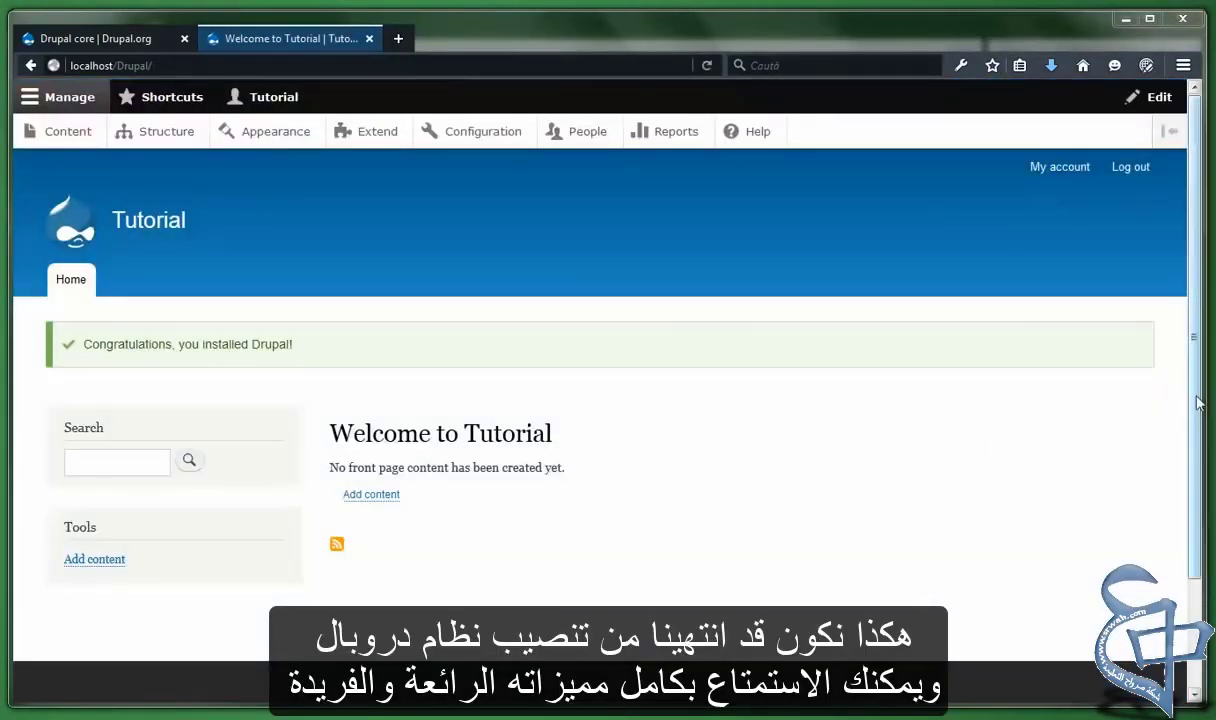
Scroll through the Welcome to Tutorial front page to review the installation confirmation
scroll(1183, 397, down, 5)
scroll(1183, 397, up, 5)
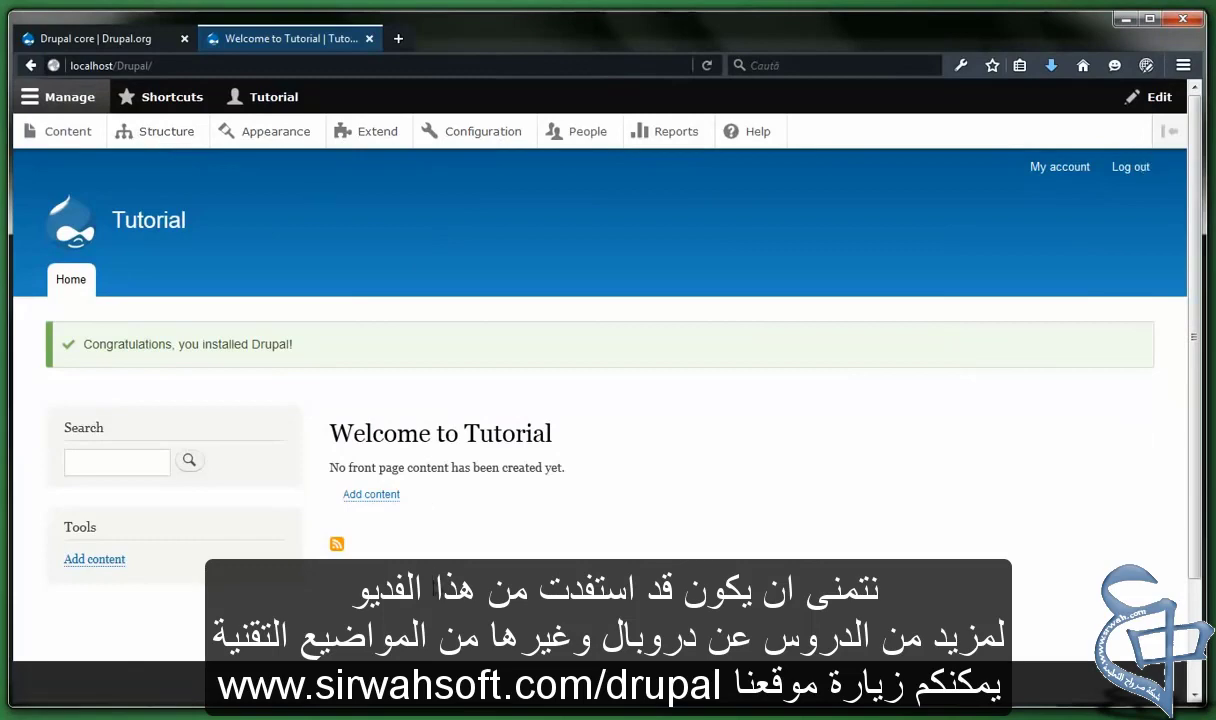
scroll(405, 475, down, 2)
scroll(400, 525, up, 2)
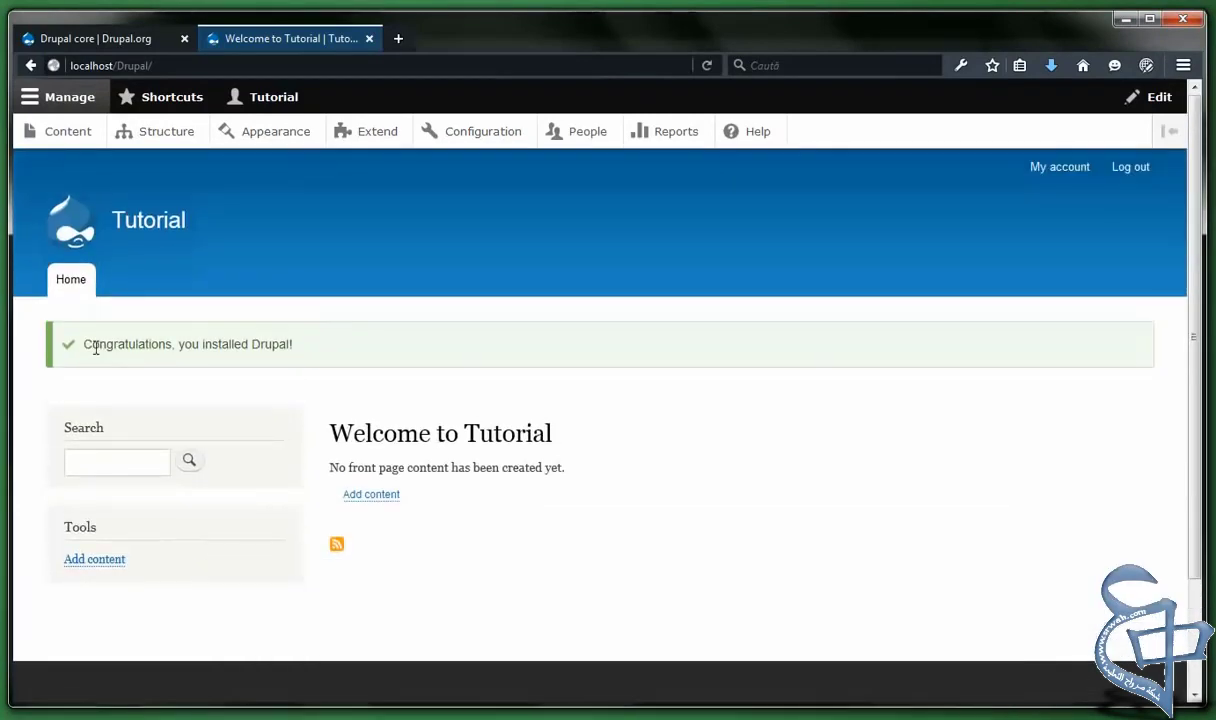